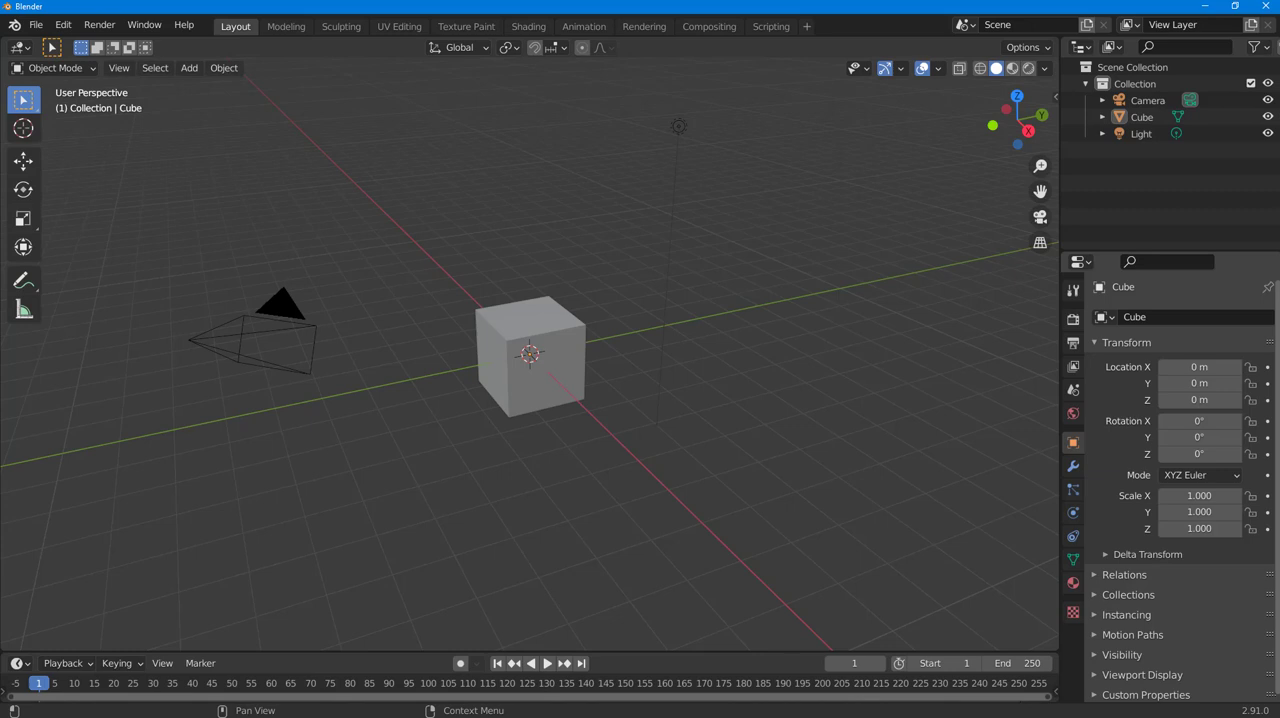
# Step: Delete the default cube and add a torus mesh at the scene's centre
pyautogui.click(535, 370)
pyautogui.press('Delete')
pyautogui.hotkey('shift', 'a')
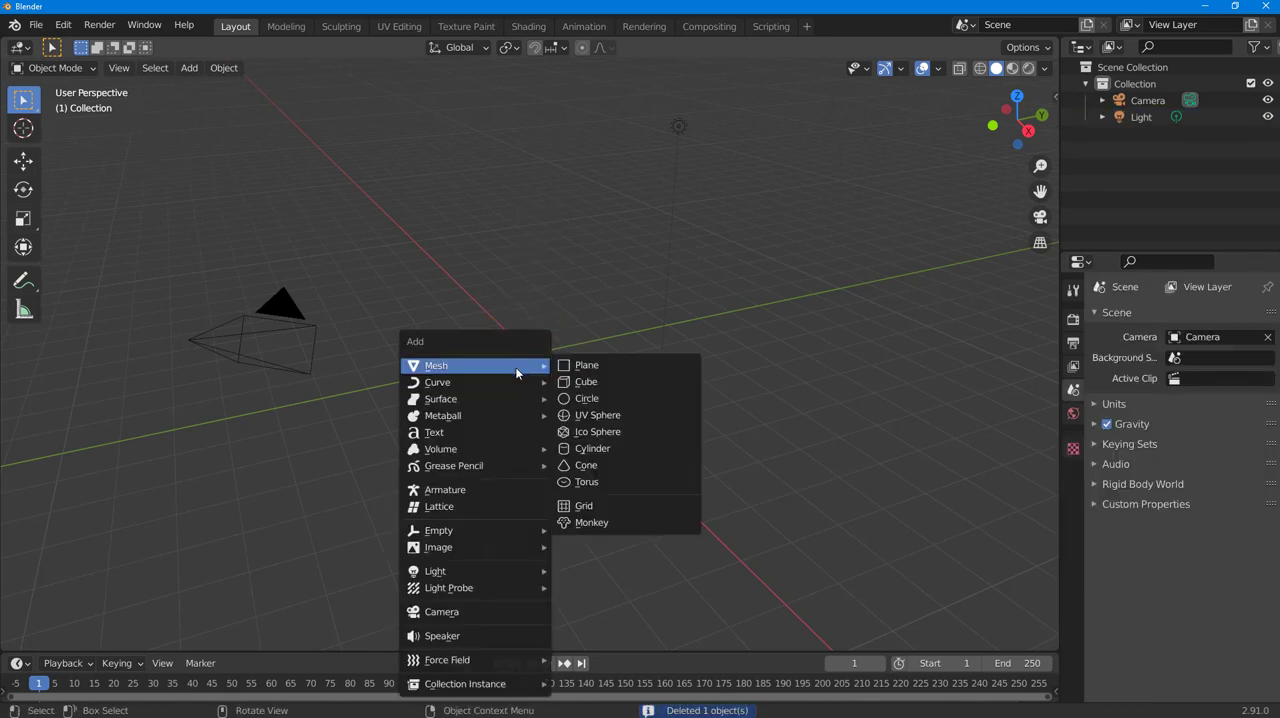
pyautogui.click(599, 482)
pyautogui.scroll(10, 599, 484)
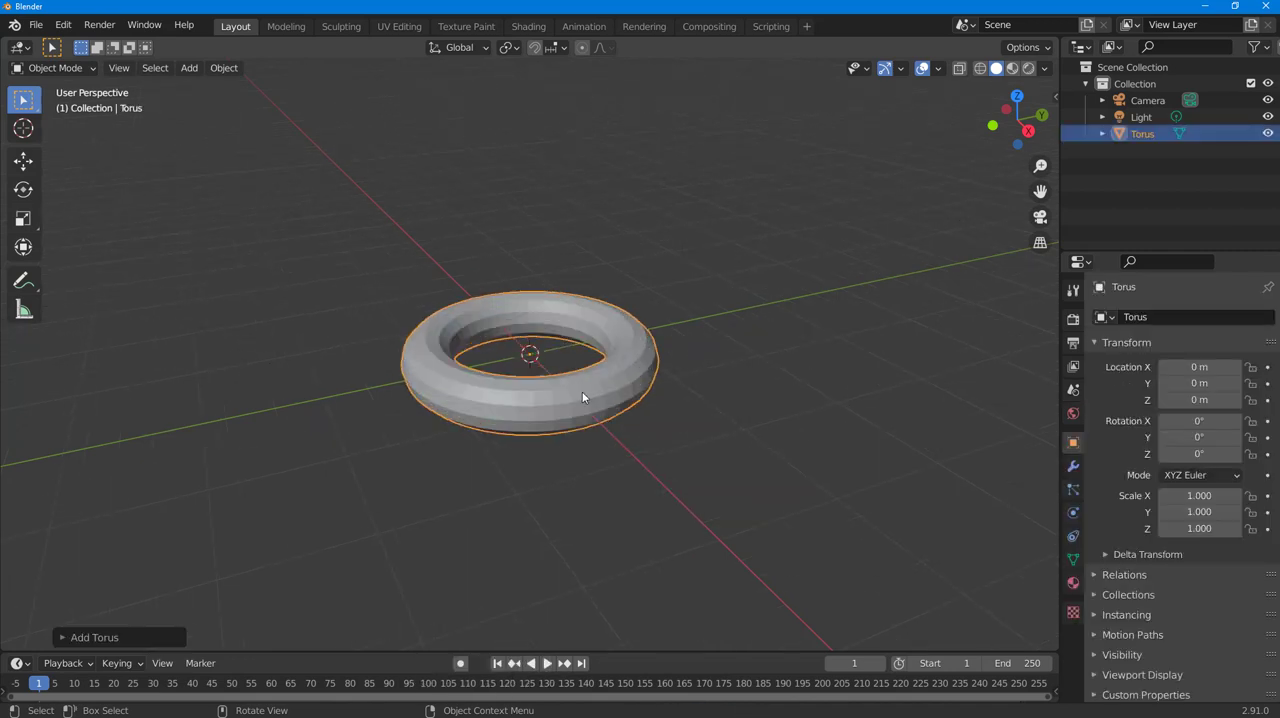
pyautogui.scroll(-1, 578, 388)
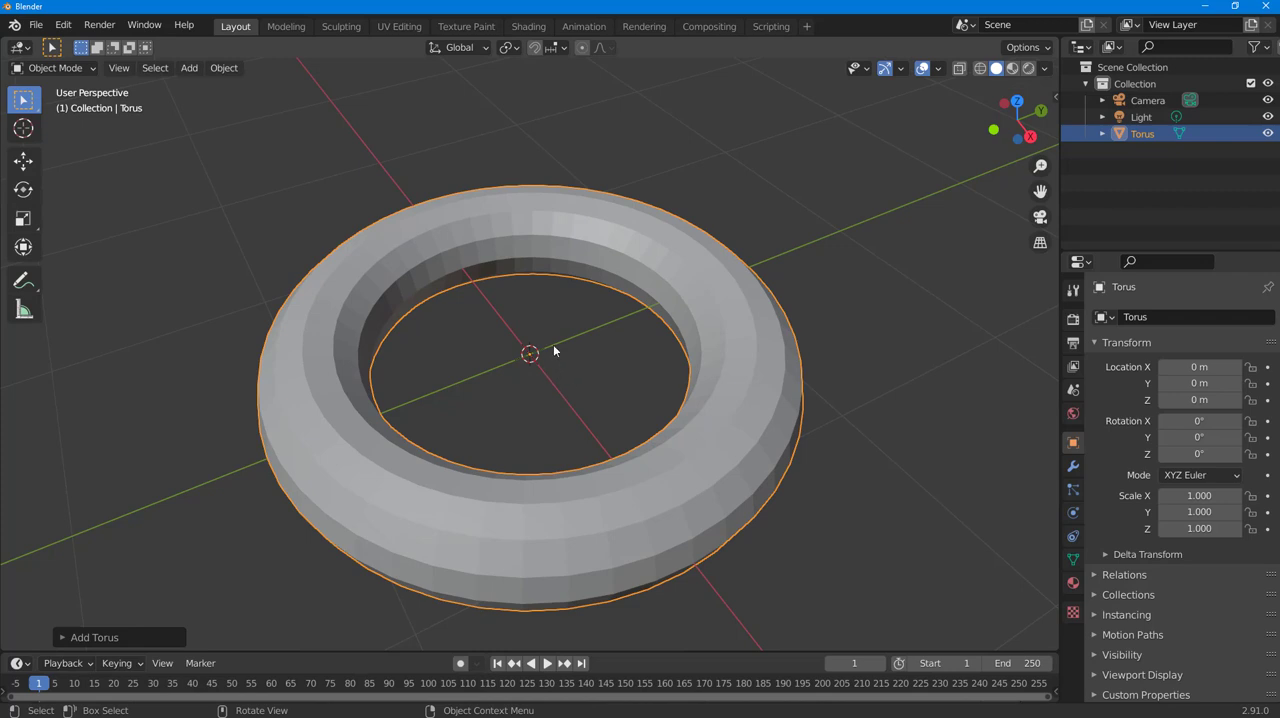
# Step: In Edit Mode, select a vertex on the torus's upper surface, snap the 3D cursor to it, and return to Object Mode
pyautogui.click(581, 267)
pyautogui.press('Tab')
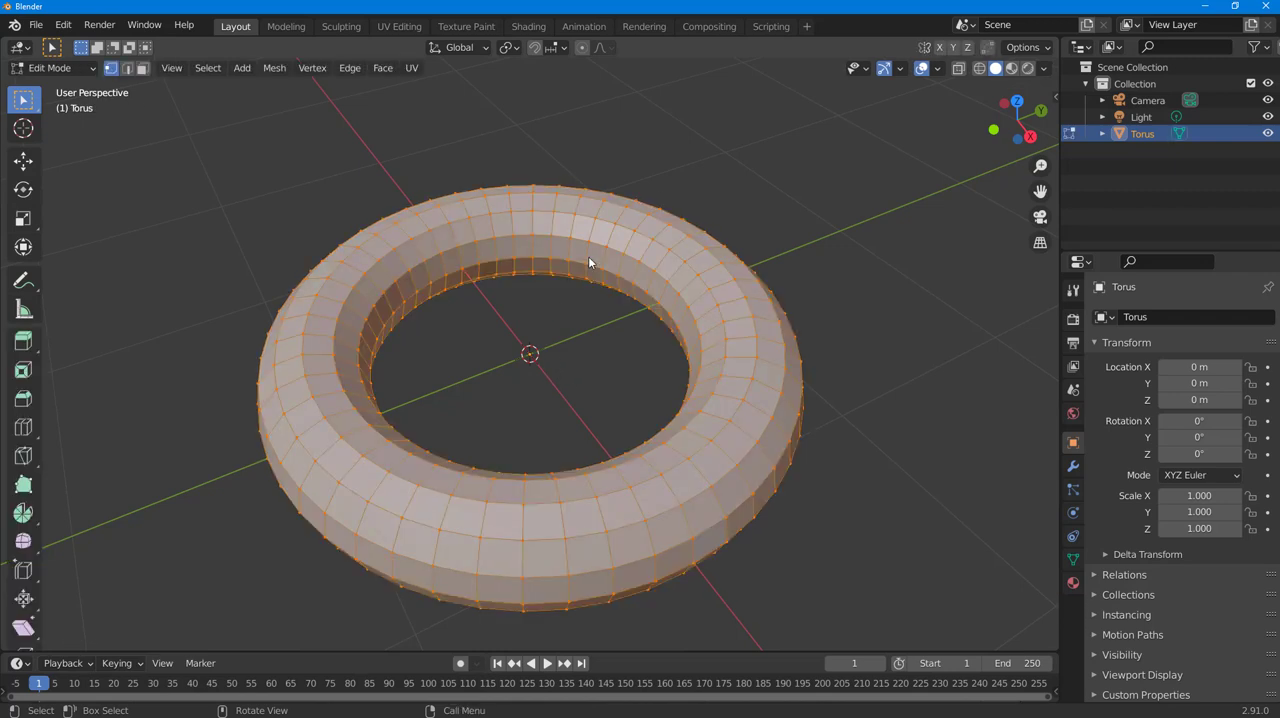
pyautogui.press('b')
pyautogui.moveTo(503, 208); pyautogui.dragTo(517, 229)
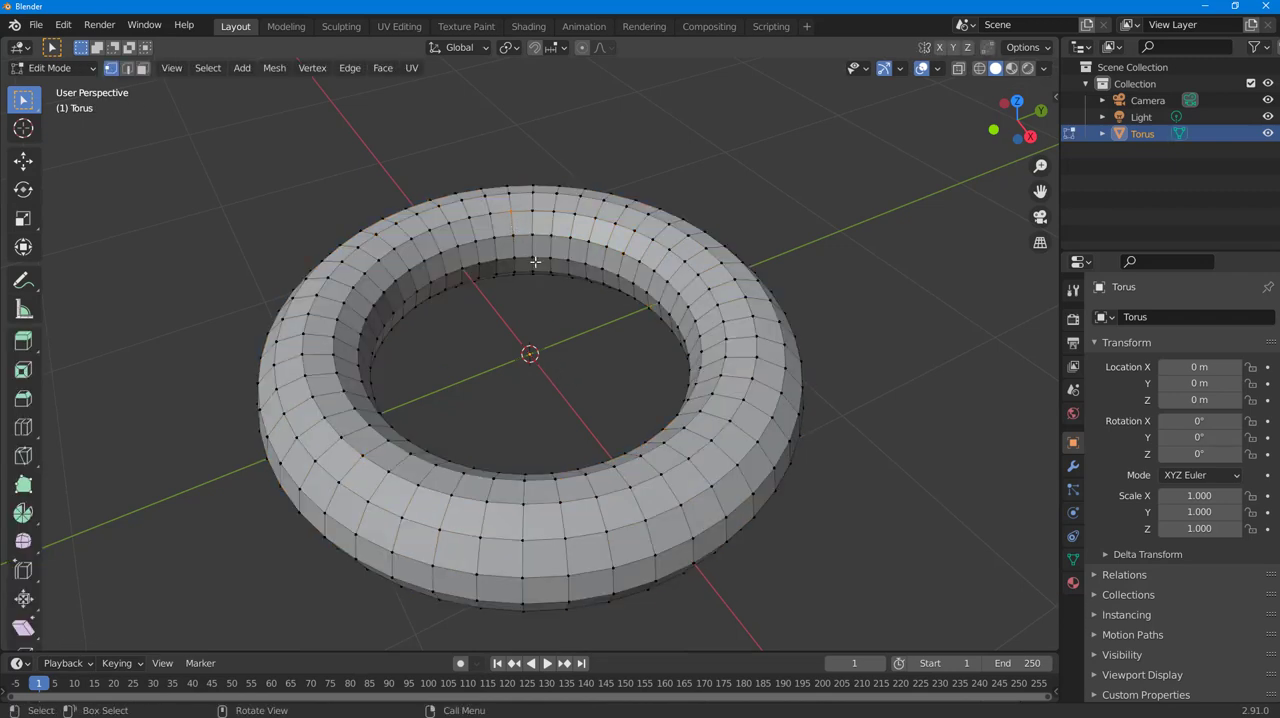
pyautogui.moveTo(586, 323); pyautogui.dragTo(452, 244, button='middle')
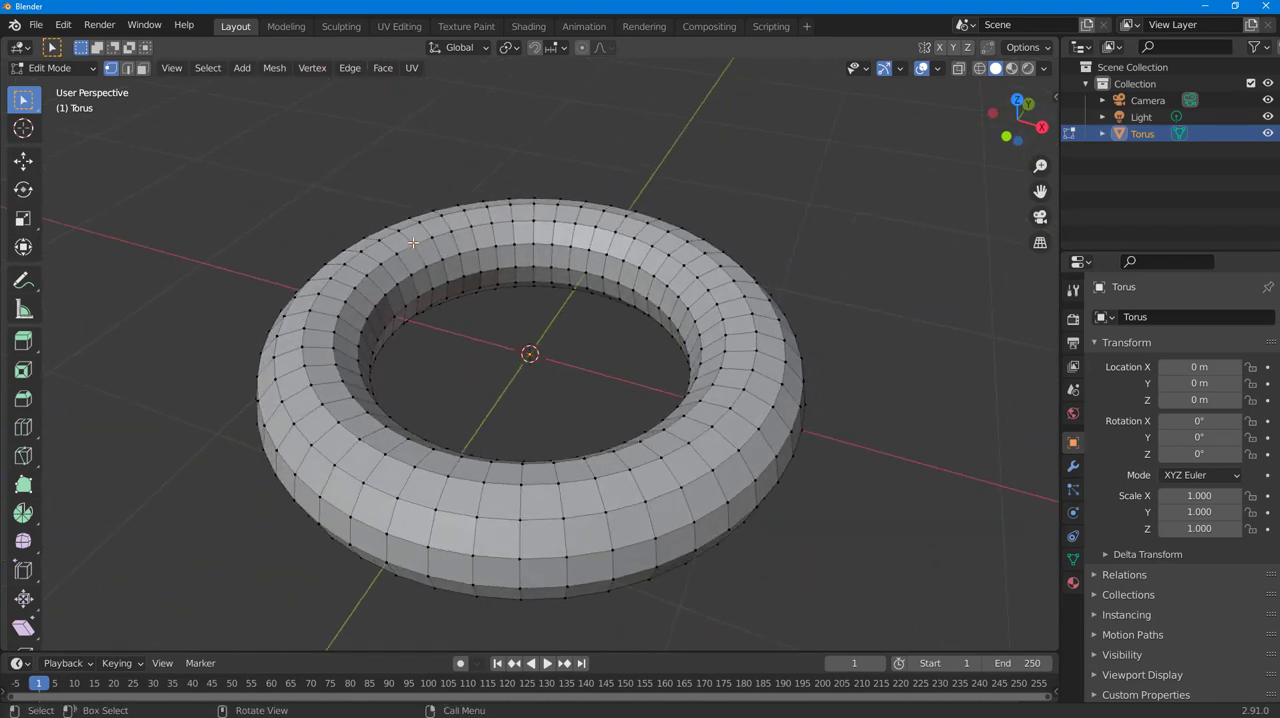
pyautogui.hotkey('shift', 's')
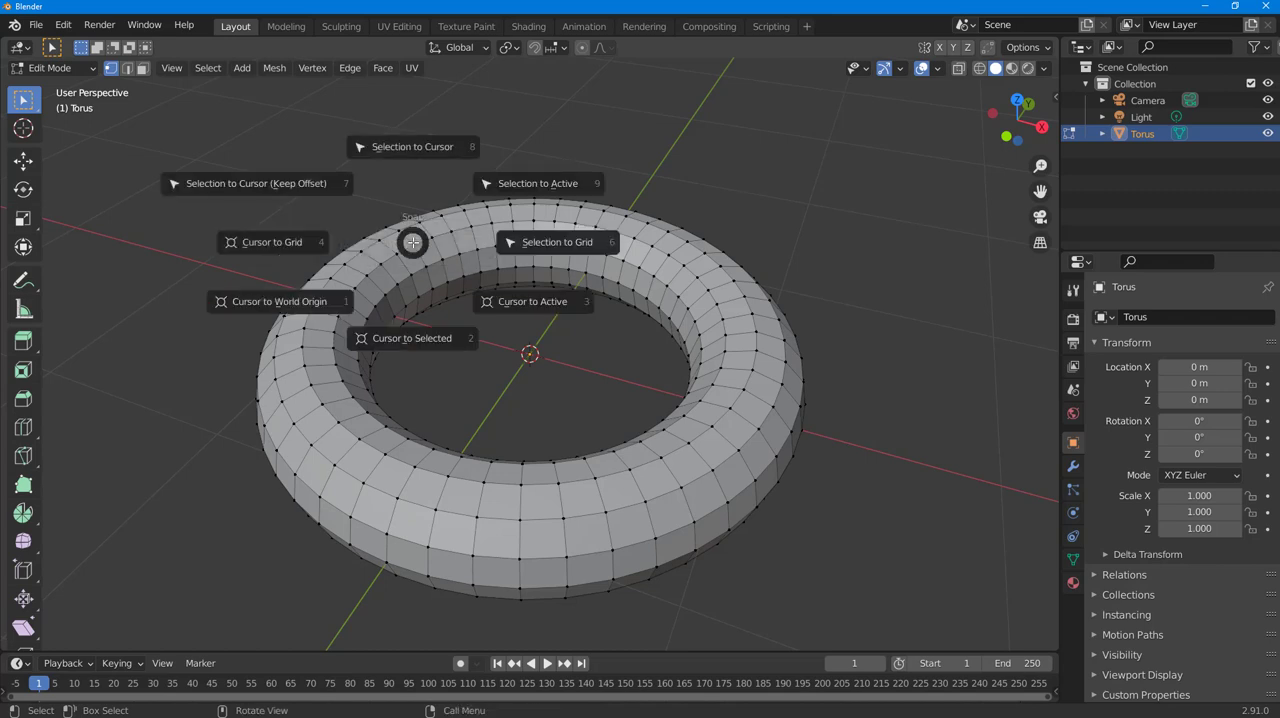
pyautogui.click(433, 333)
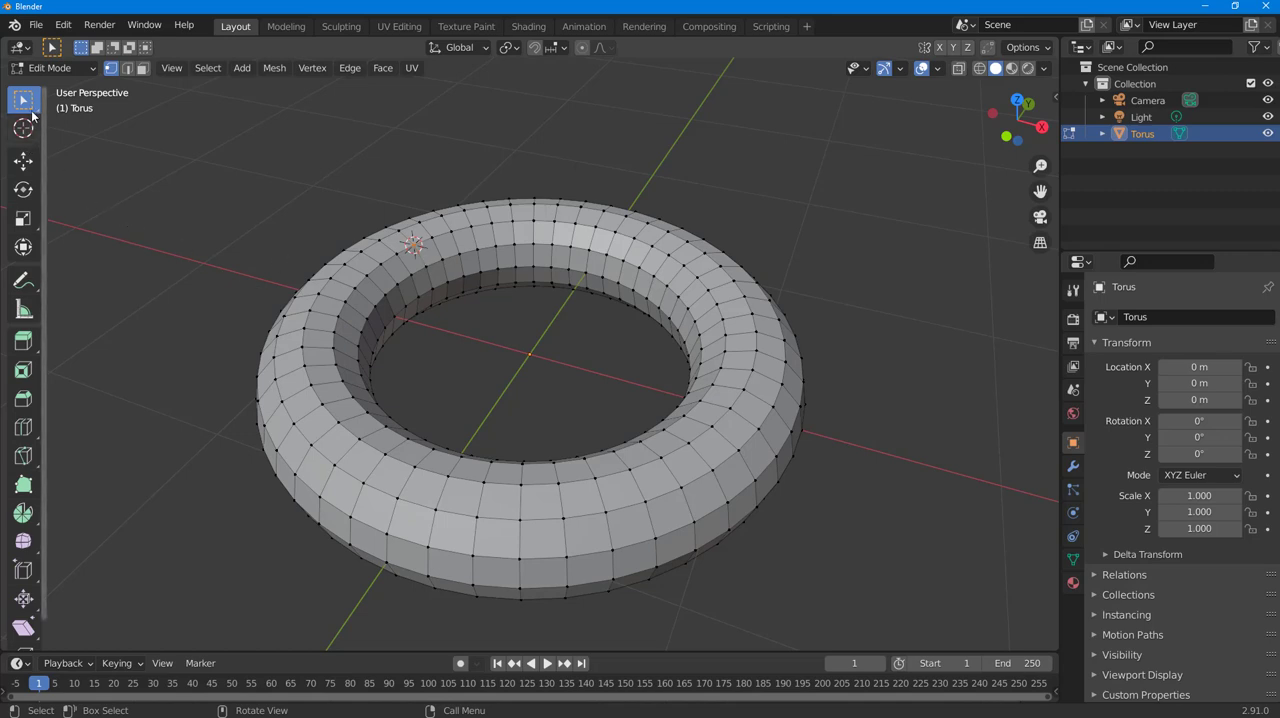
pyautogui.press('Tab')
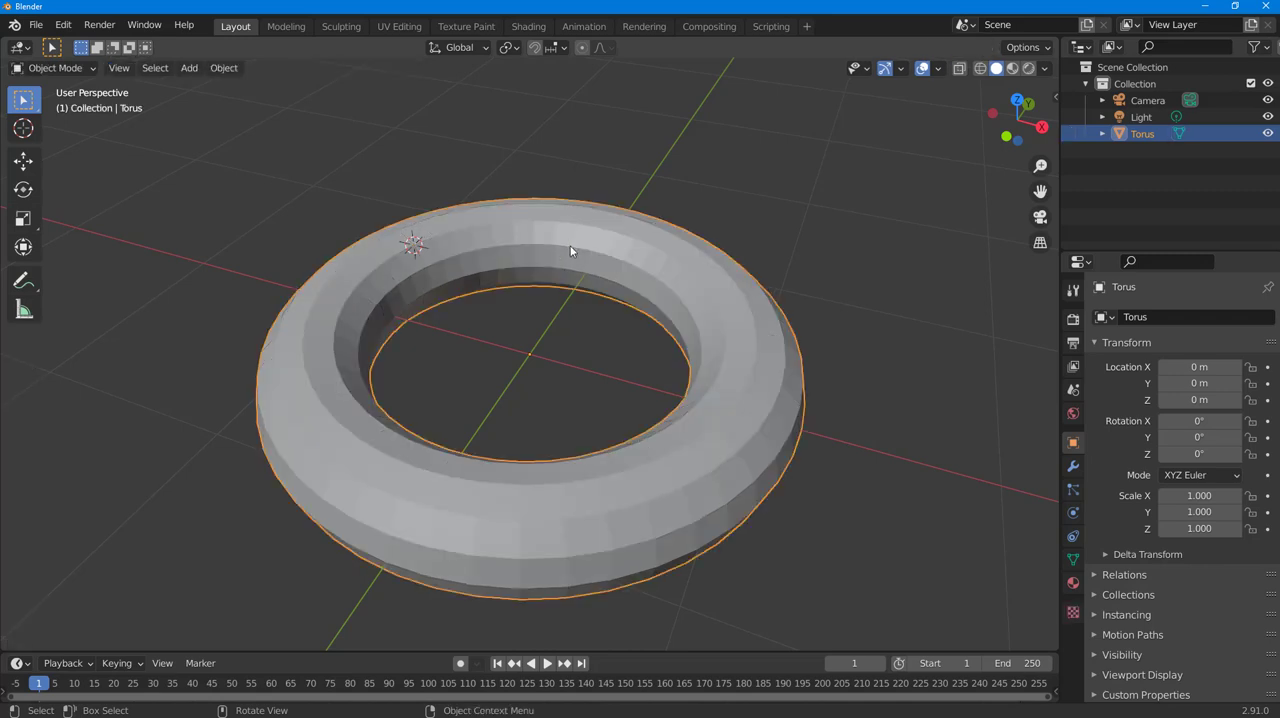
# Step: Enable the Add Curve: IvyGen add-on in the preferences and close them
pyautogui.click(64, 25)
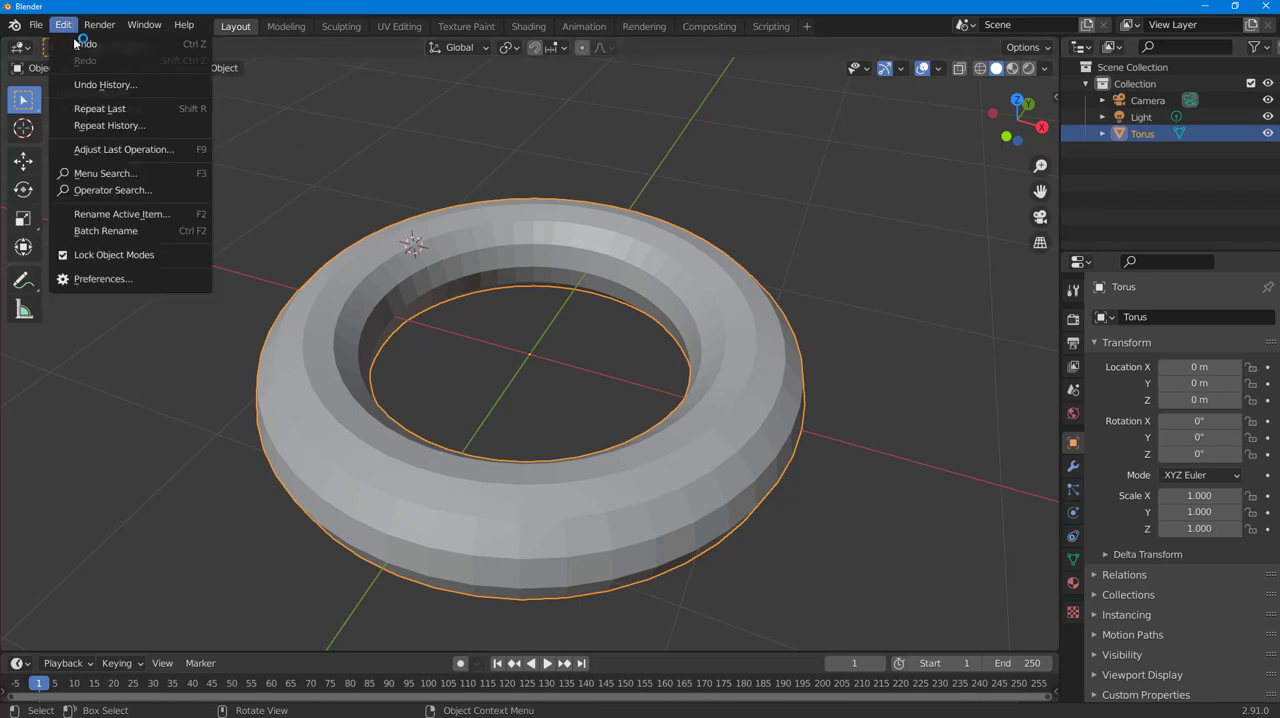
pyautogui.click(101, 278)
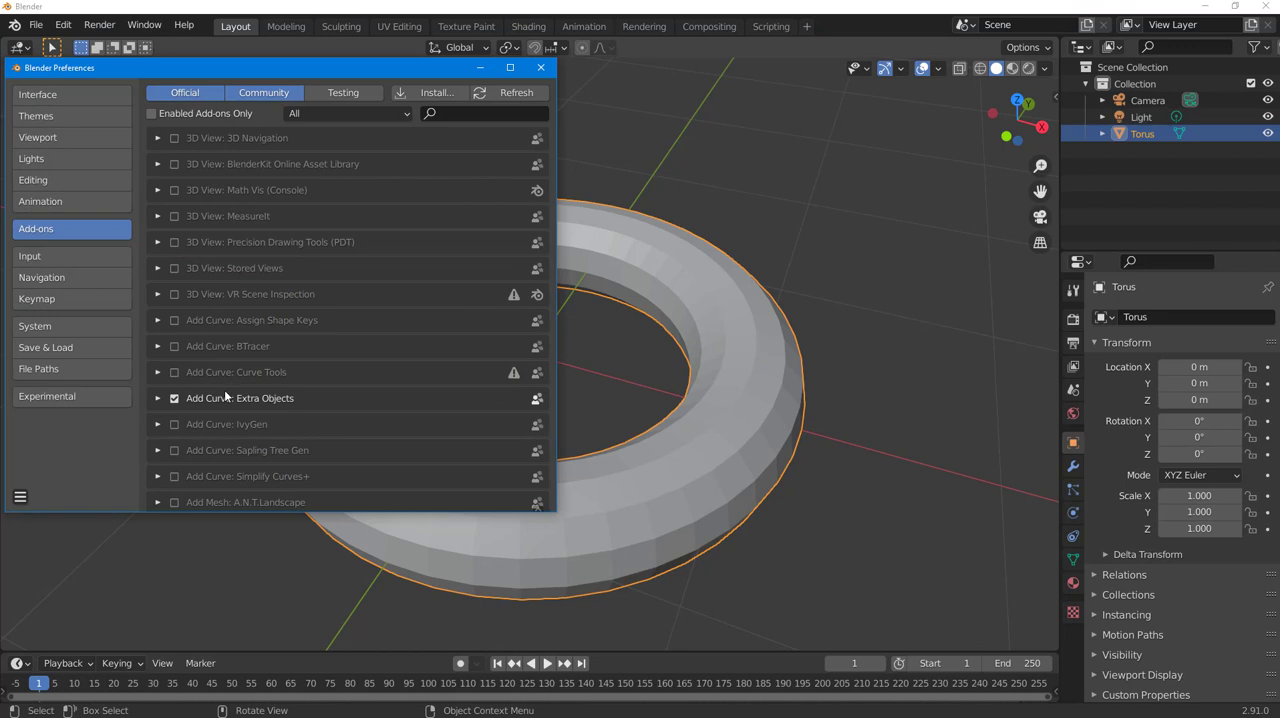
pyautogui.scroll(-1, 224, 389)
pyautogui.click(174, 398)
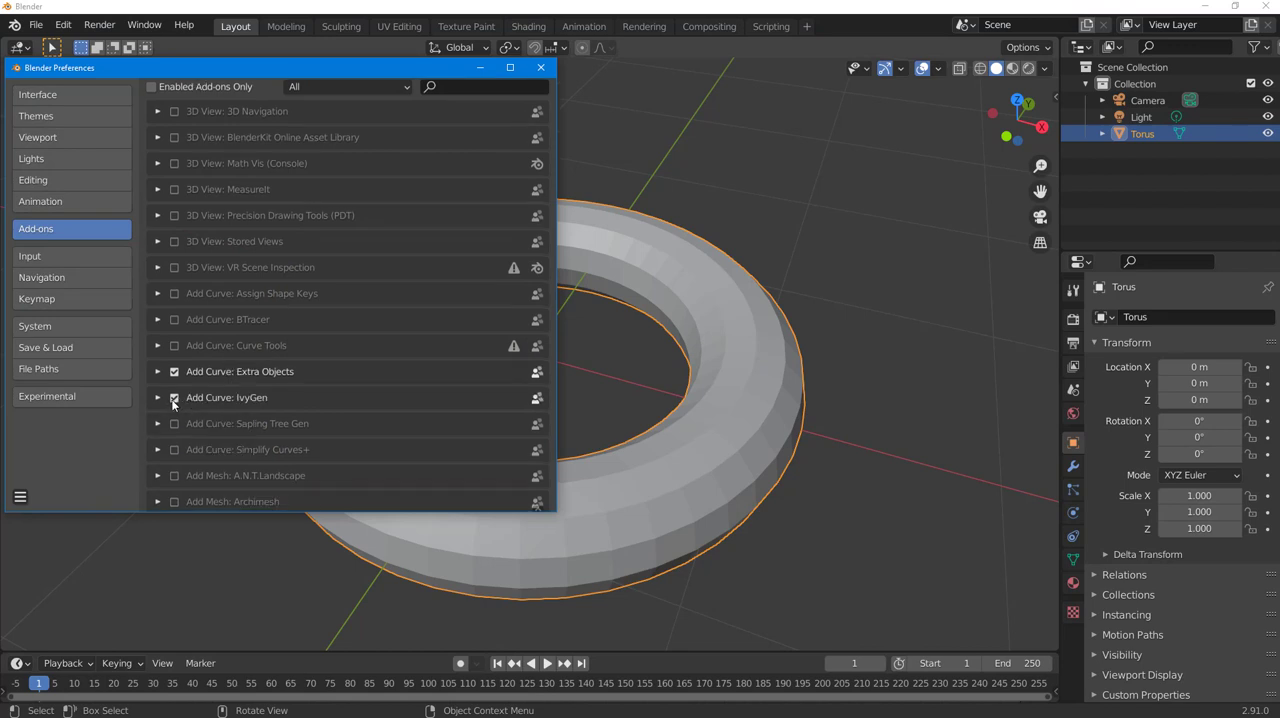
pyautogui.click(171, 377)
pyautogui.click(541, 67)
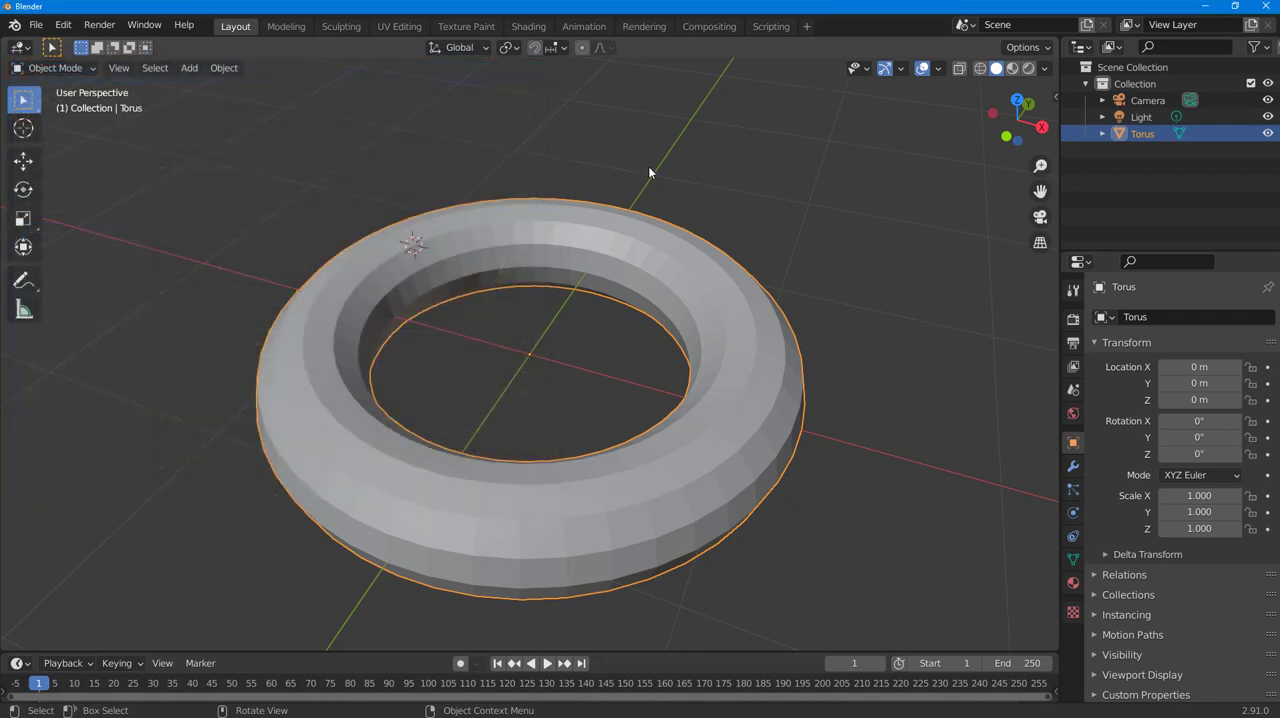
# Step: Generate a new ivy on the torus at the 3D cursor with the Ivy Generator's existing settings
pyautogui.click(1055, 97)
pyautogui.click(1049, 253)
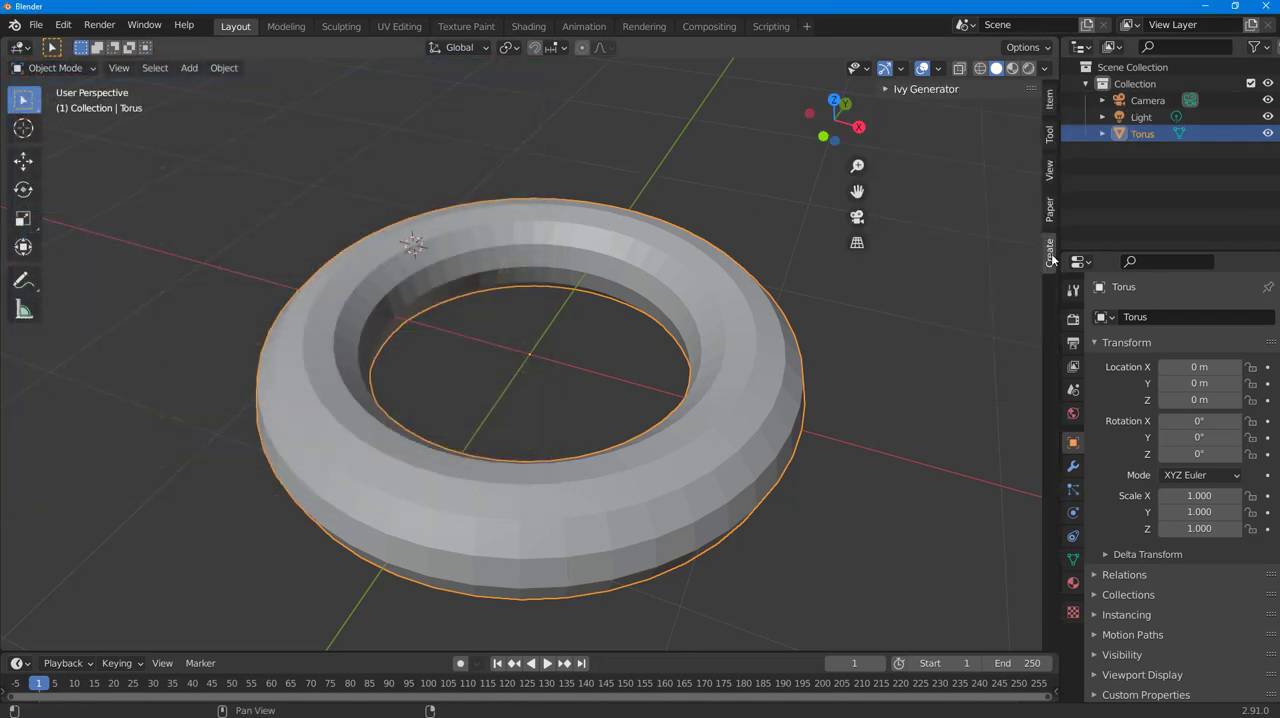
pyautogui.click(899, 90)
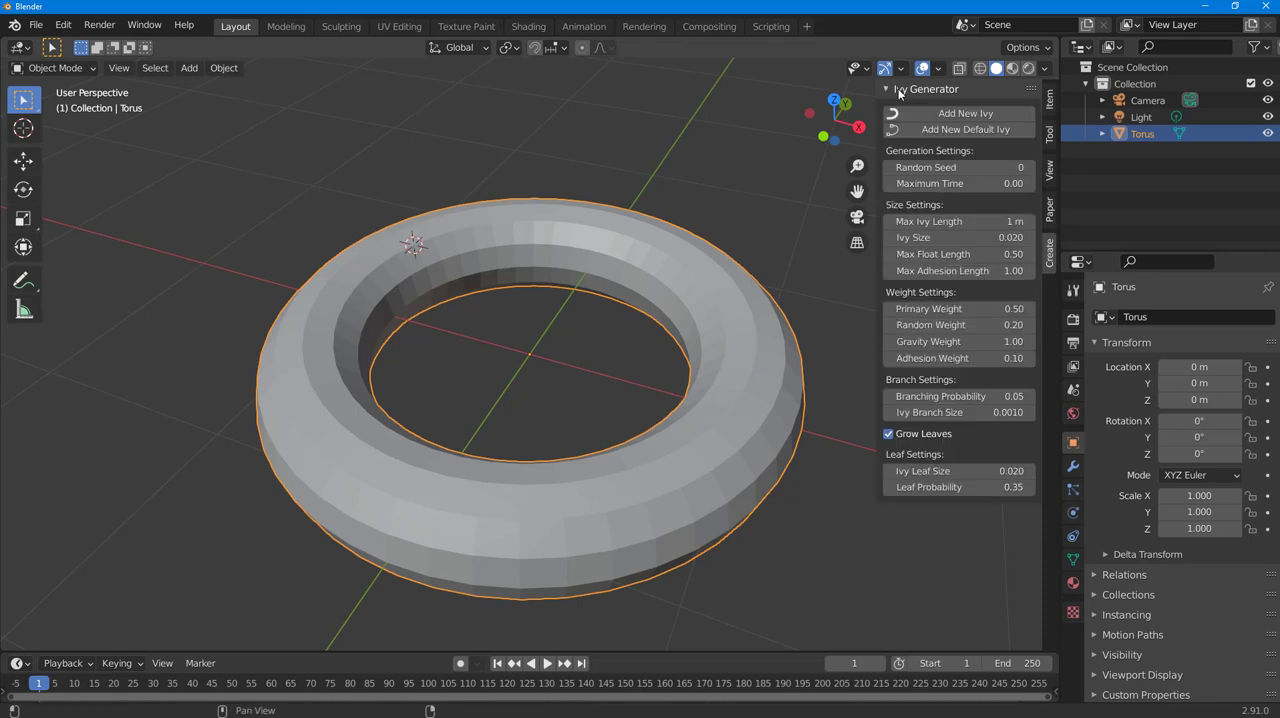
pyautogui.click(953, 112)
pyautogui.moveTo(421, 208); pyautogui.dragTo(517, 353, button='middle')
pyautogui.scroll(3, 443, 399)
pyautogui.moveTo(428, 418); pyautogui.dragTo(466, 408, button='middle')
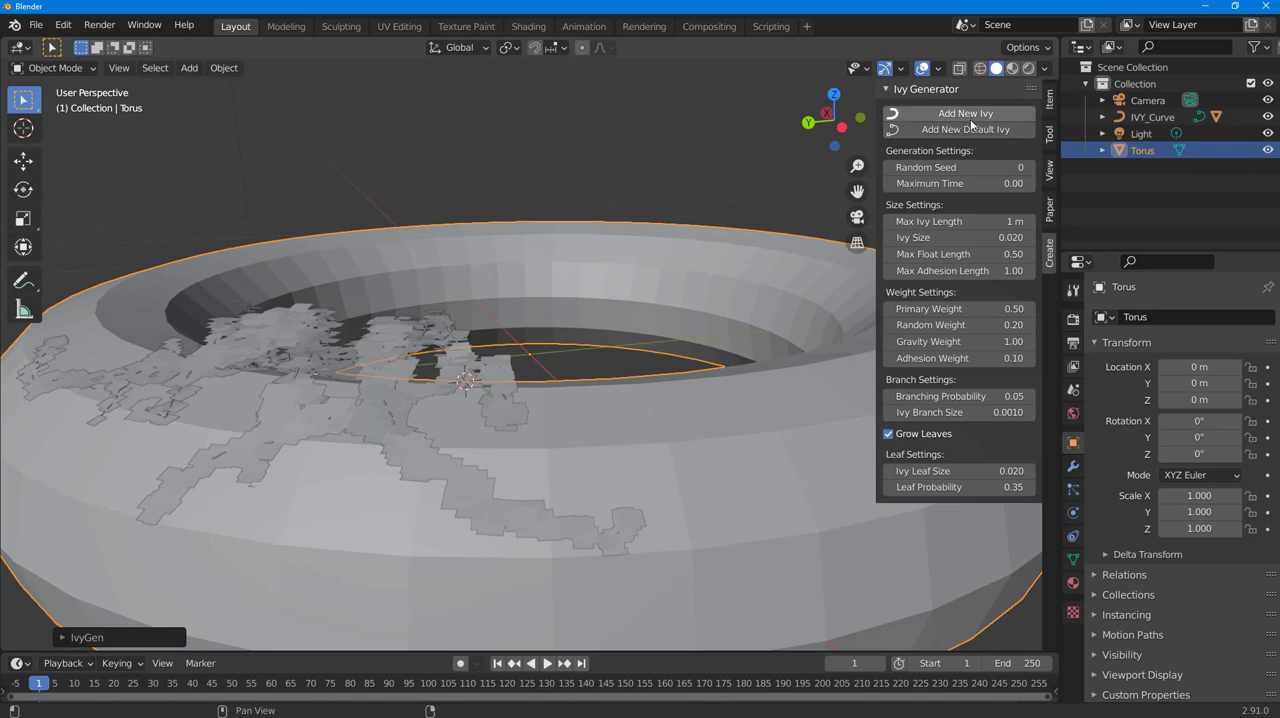
pyautogui.moveTo(647, 293); pyautogui.dragTo(446, 310, button='middle')
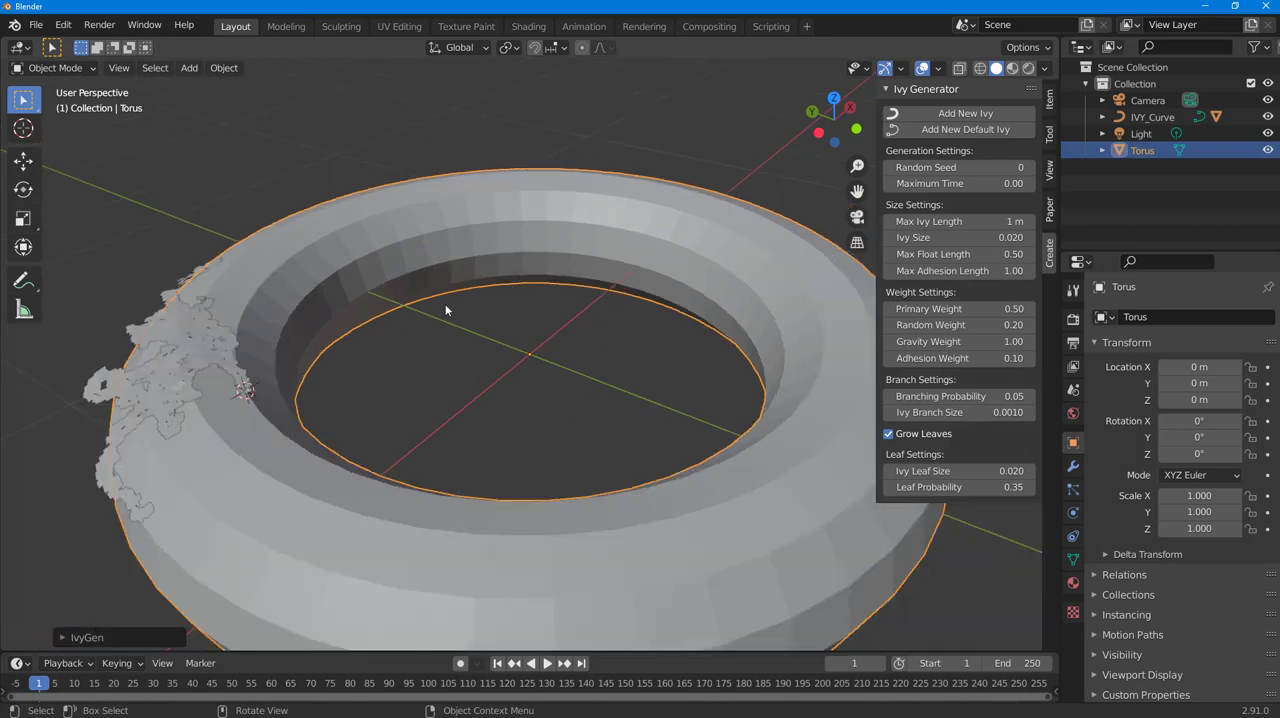
# Step: Snap the 3D cursor to another top vertex of the torus, on a part without ivy, and return to Object Mode
pyautogui.press('Tab')
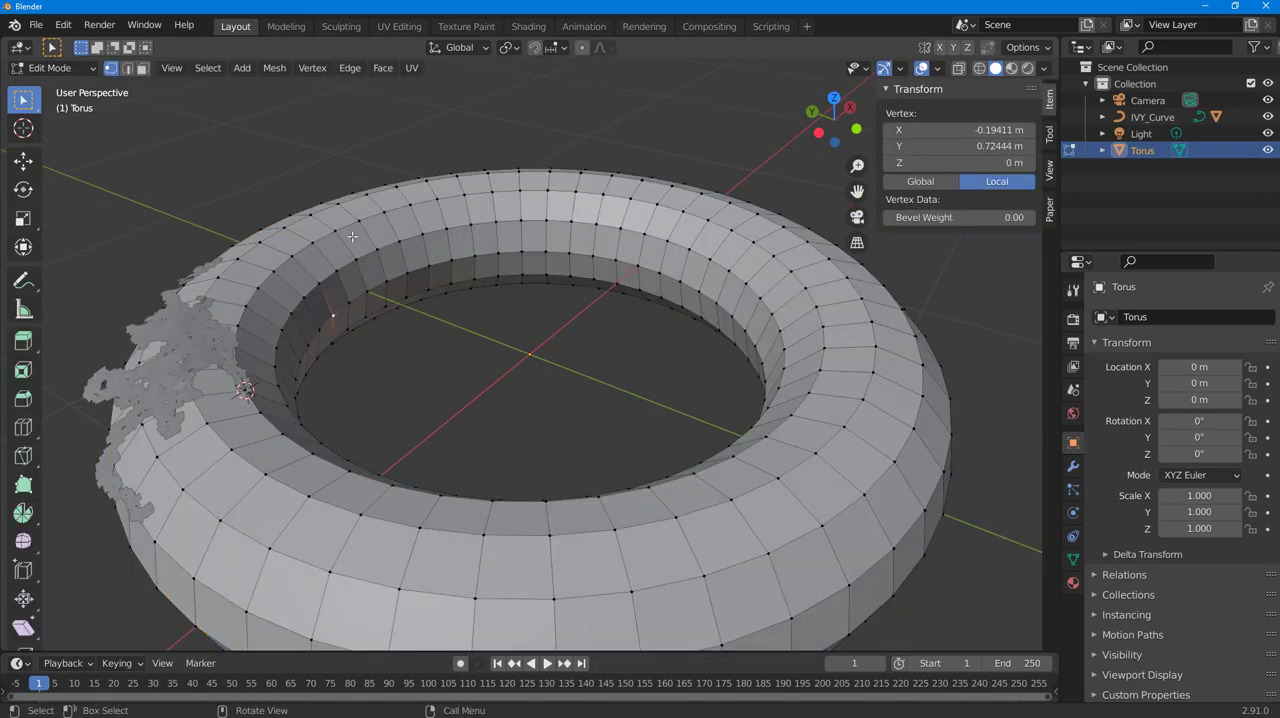
pyautogui.click(466, 196)
pyautogui.hotkey('shift', 's')
pyautogui.click(460, 287)
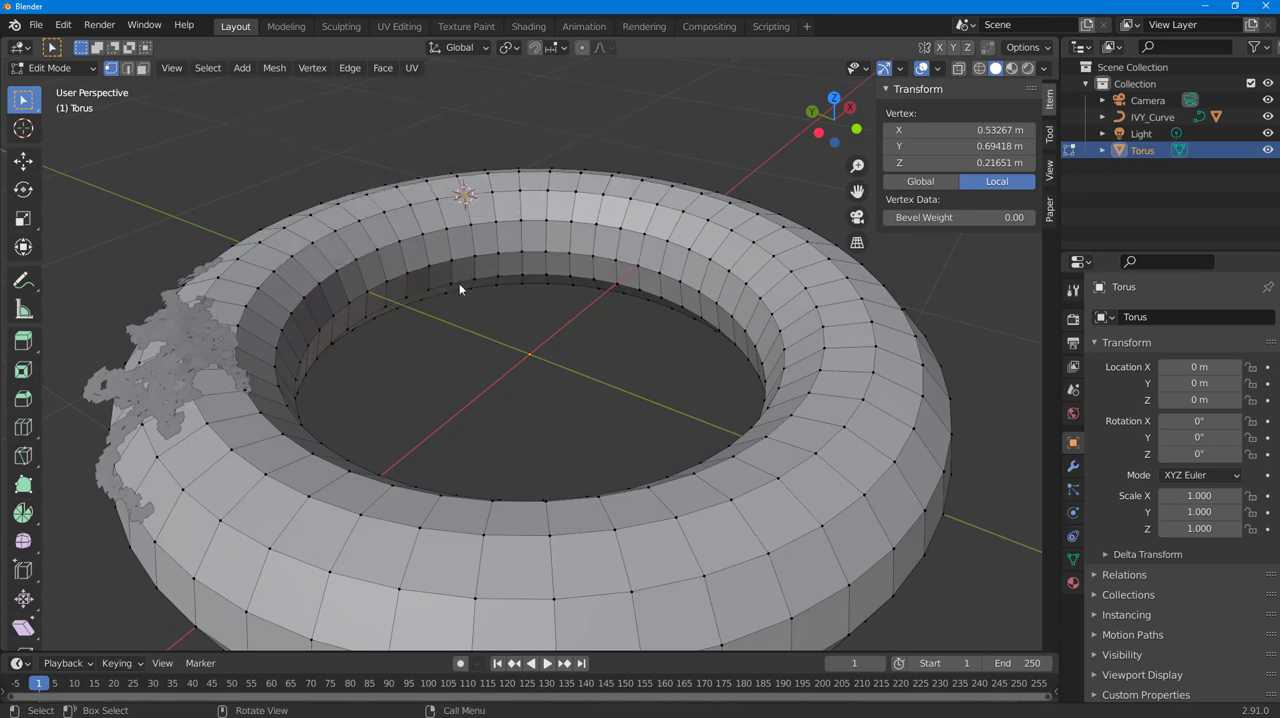
pyautogui.press('Tab')
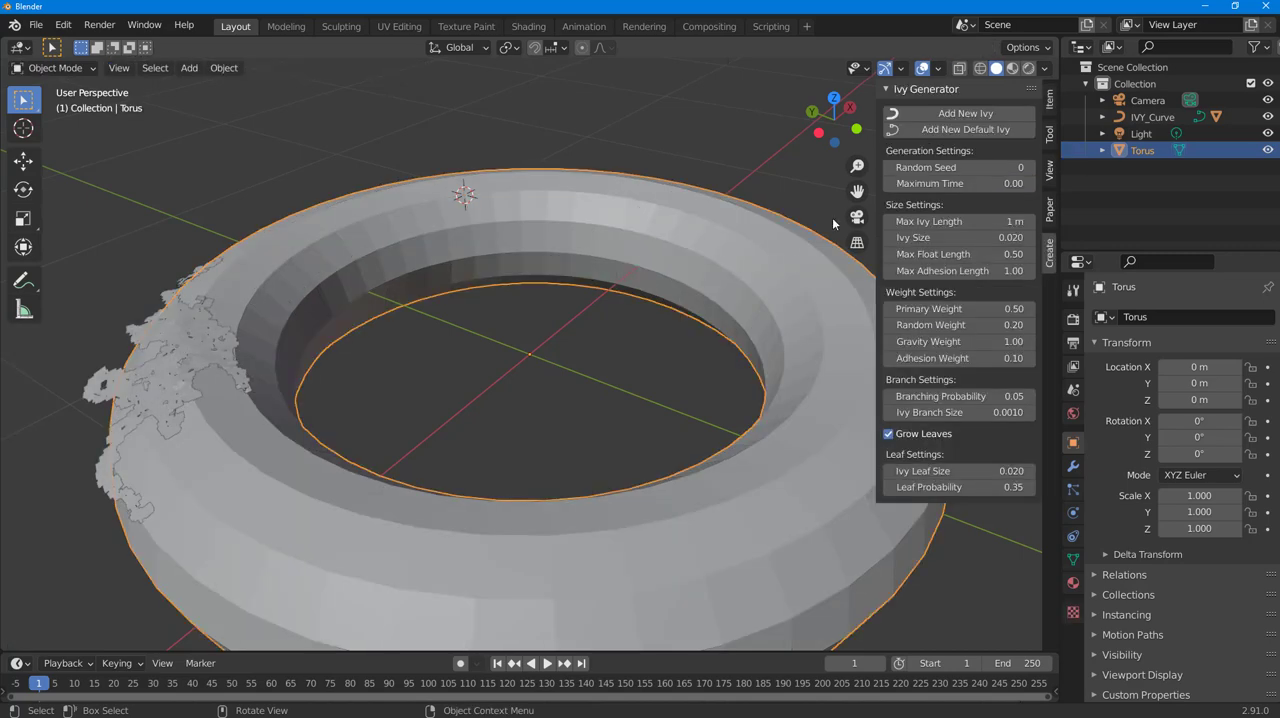
# Step: Generate a second ivy with random seed 13, maximum time 0.18 and max ivy length 3 m
pyautogui.moveTo(1015, 167)
pyautogui.mouseDown()
pyautogui.moveTo(1060, 167)
pyautogui.moveTo(1014, 183)
pyautogui.mouseUp()
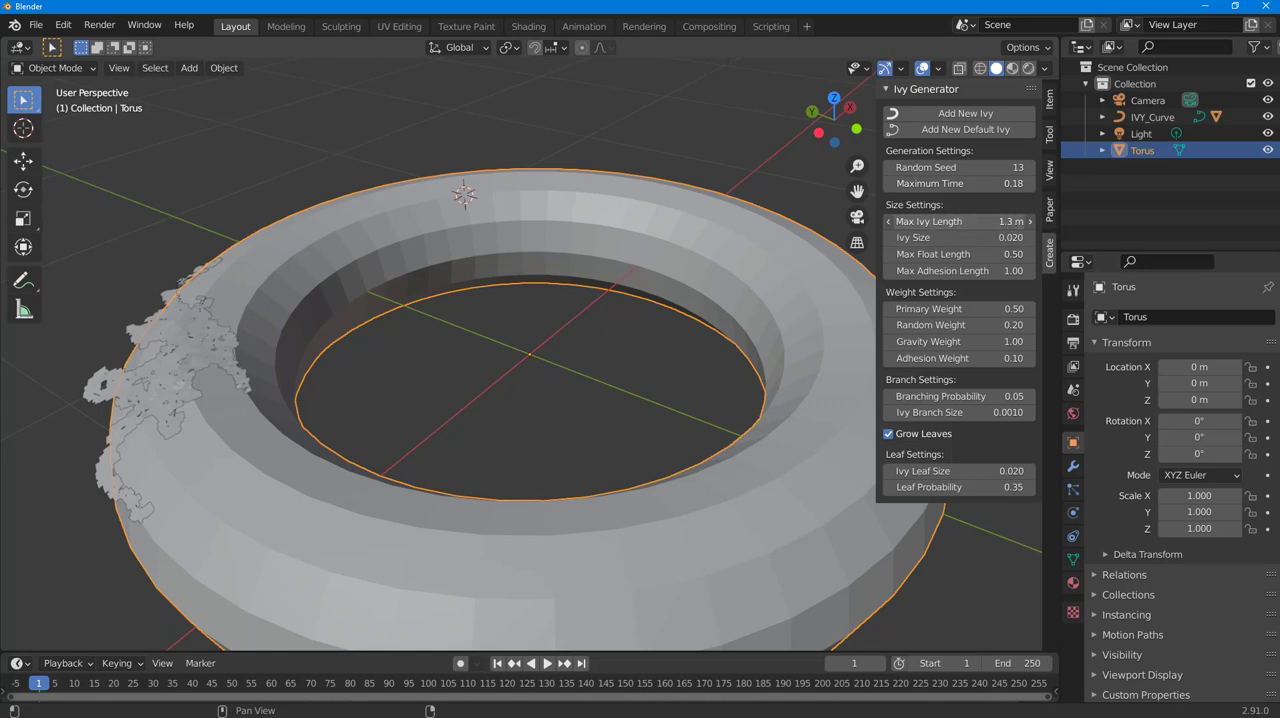
pyautogui.click(942, 114)
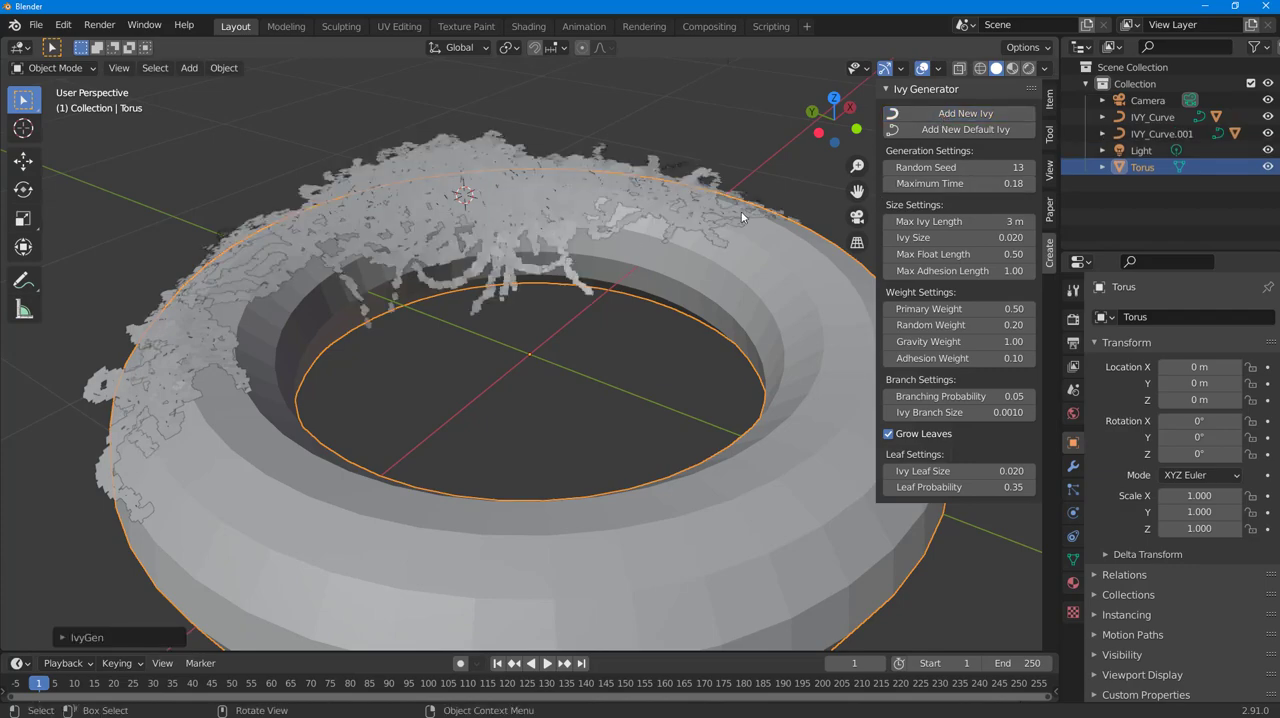
# Step: Enter Edit Mode on the torus and select a top vertex on its bare side
pyautogui.moveTo(628, 245); pyautogui.dragTo(634, 214, button='middle')
pyautogui.press('Tab')
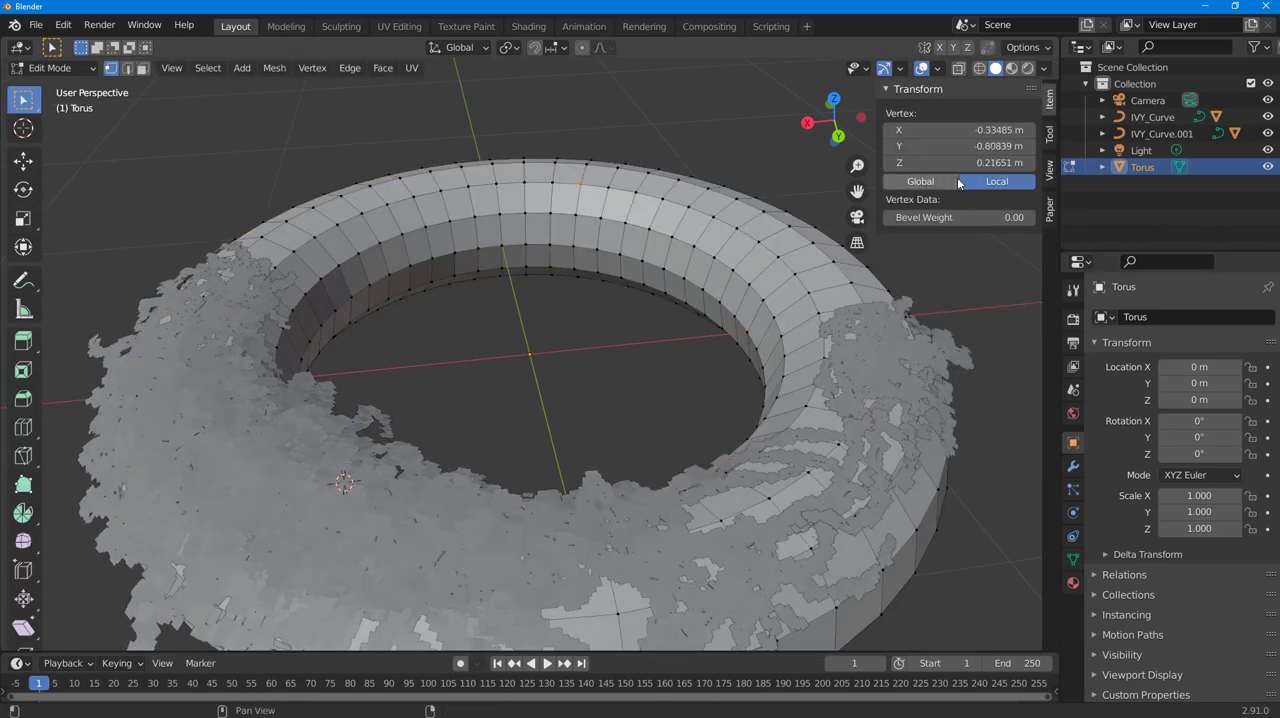
pyautogui.hotkey('shift', 'a')
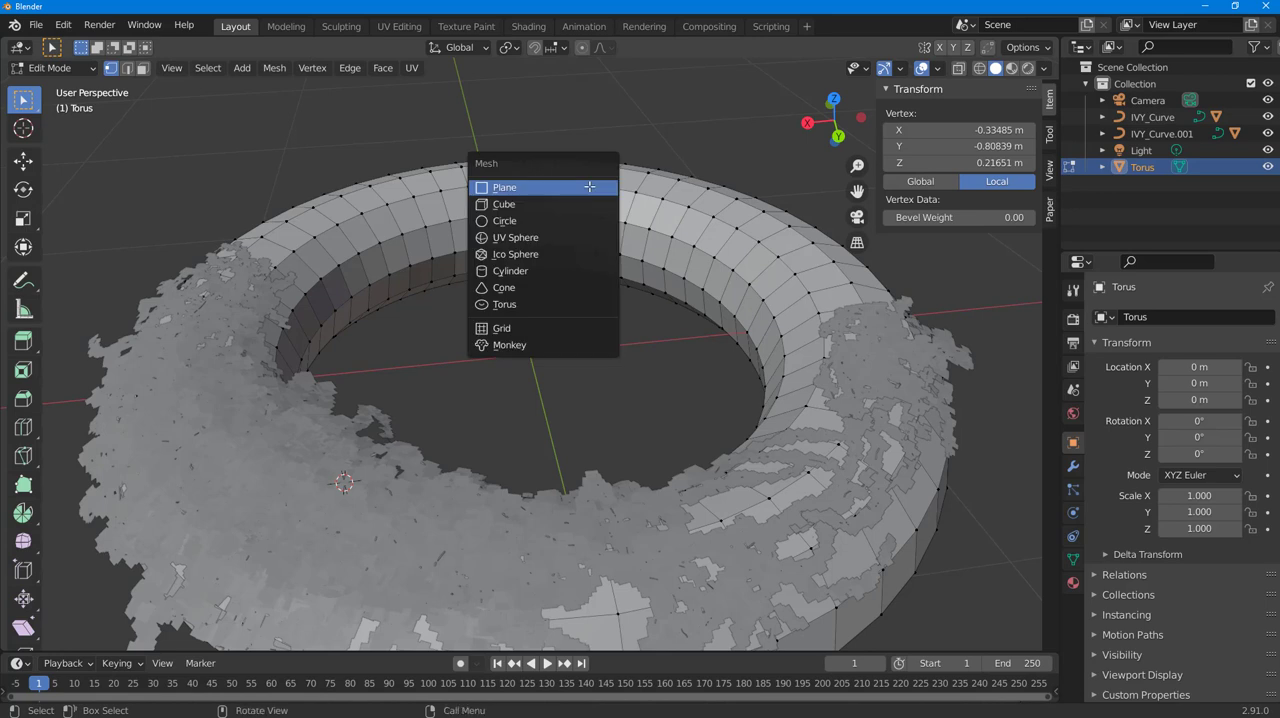
pyautogui.press('Escape')
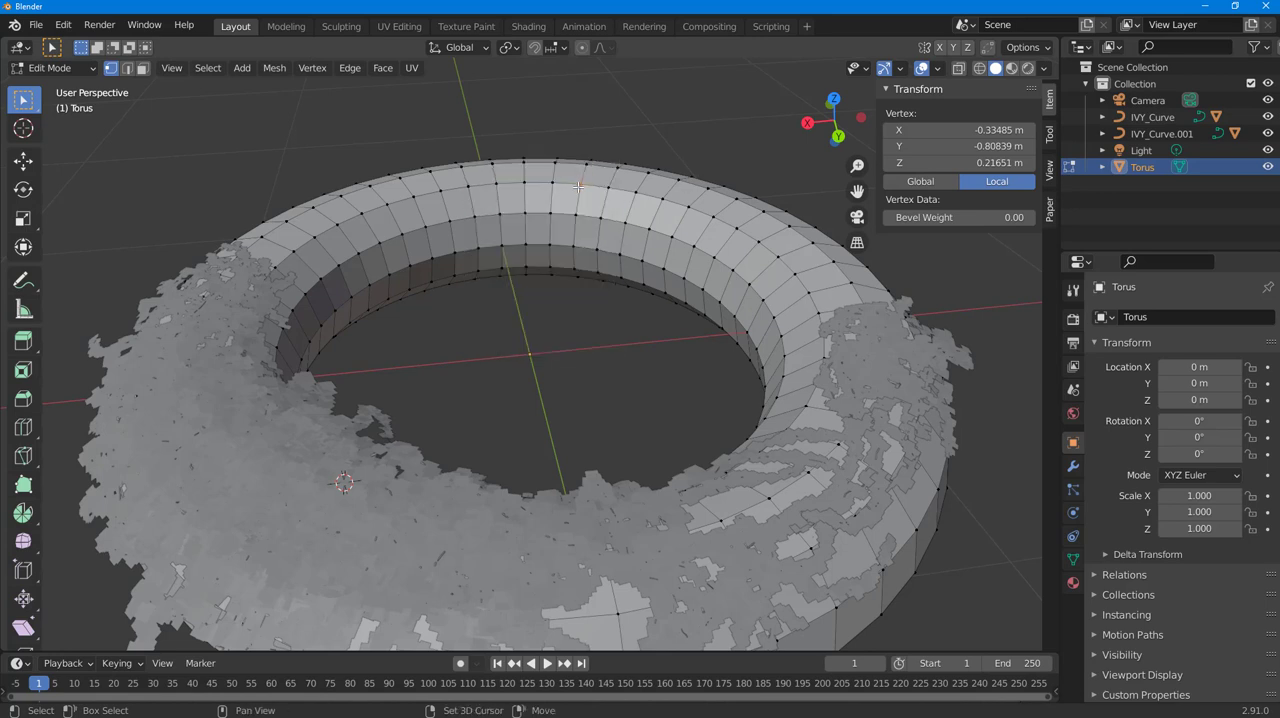
pyautogui.hotkey('shift', 's')
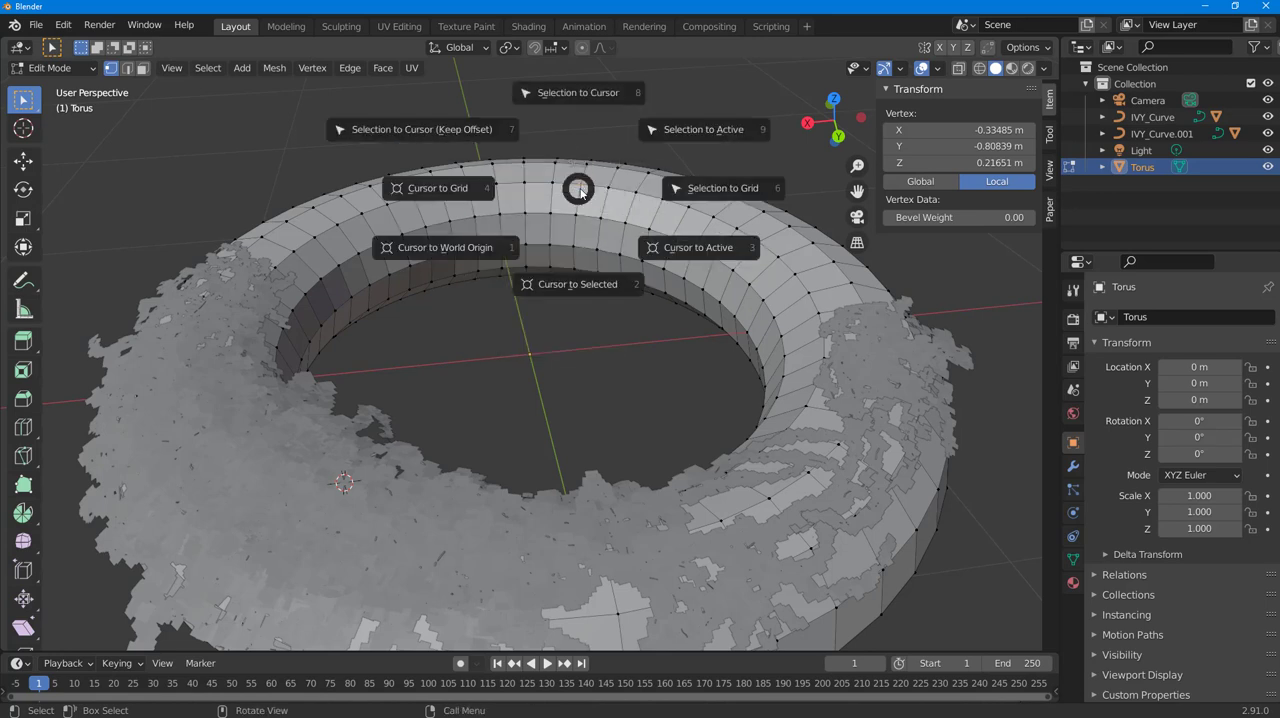
pyautogui.click(577, 99)
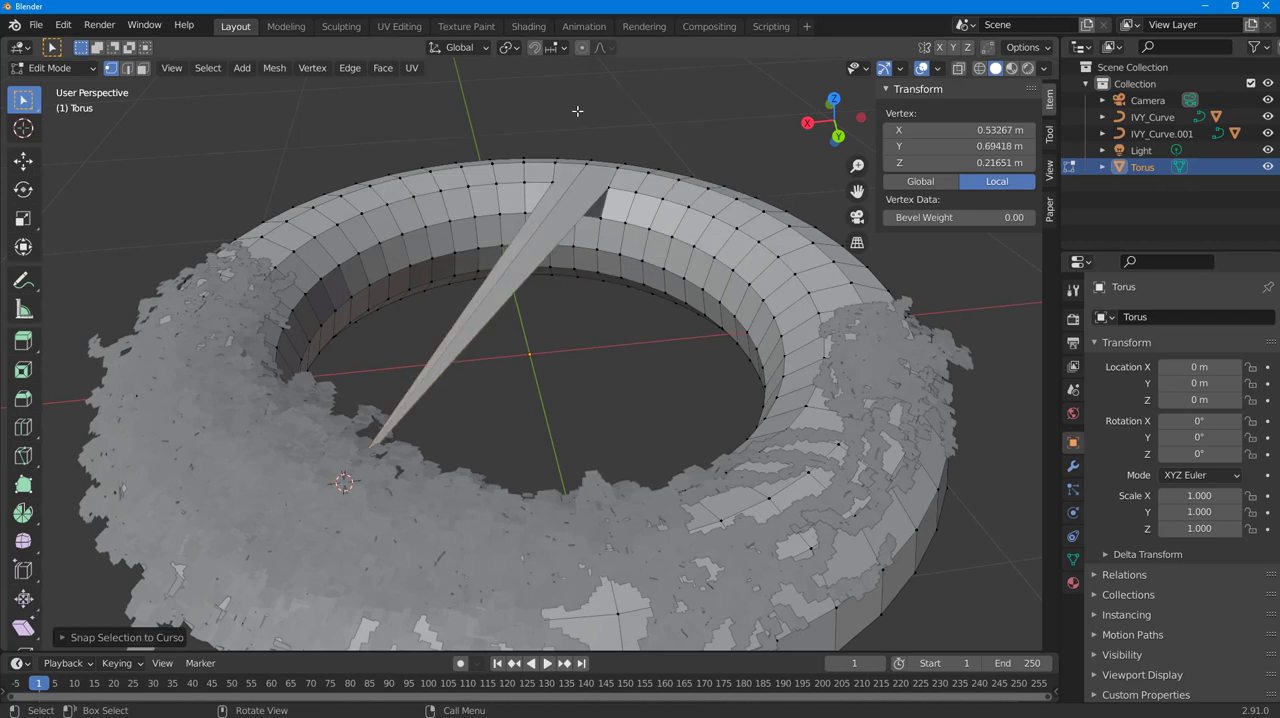
pyautogui.hotkey('ctrl', 'z')
pyautogui.hotkey('shift', 'a')
pyautogui.press('Escape')
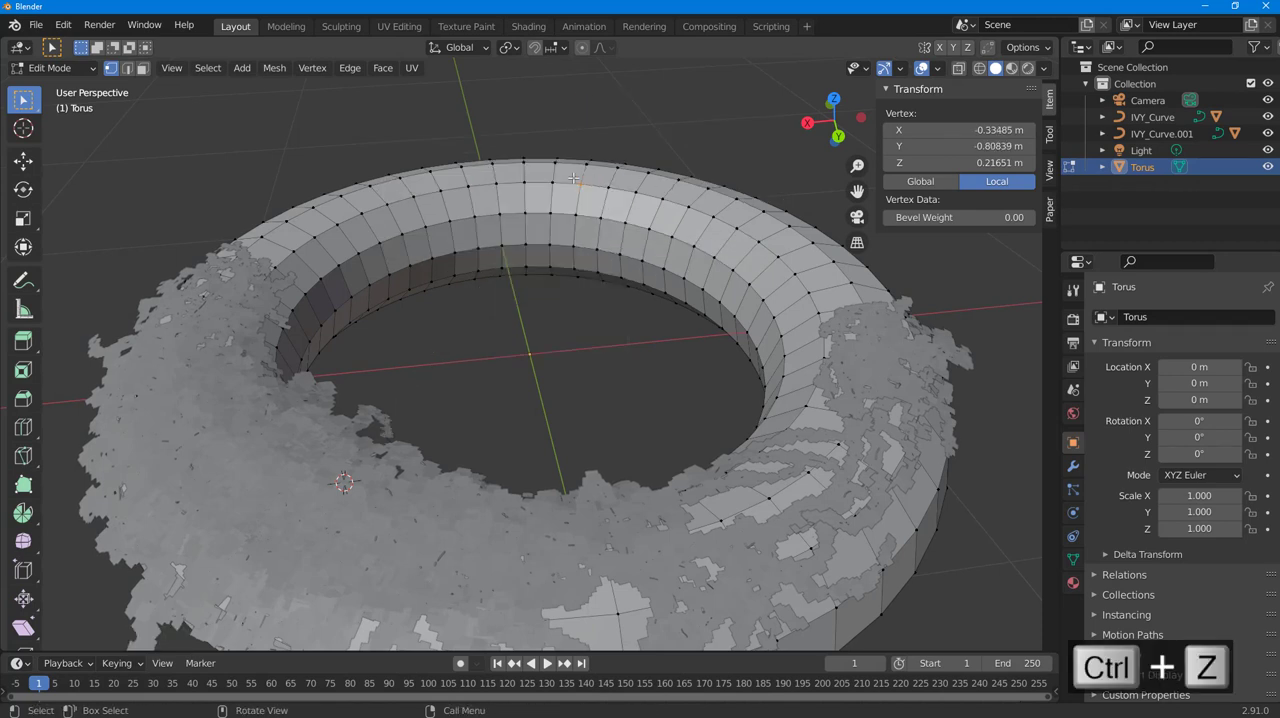
# Step: Snap the 3D cursor to the selected torus vertex and return to Object Mode
pyautogui.hotkey('shift', 's')
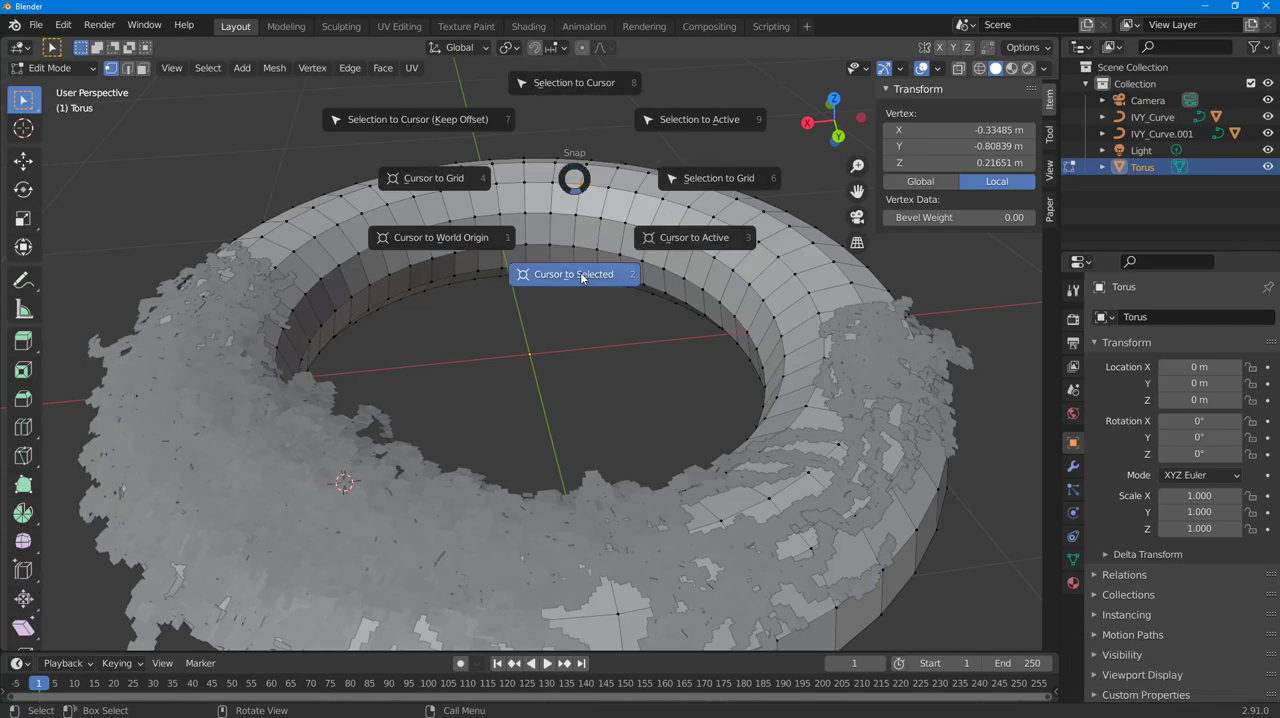
pyautogui.click(581, 205)
pyautogui.press('Tab')
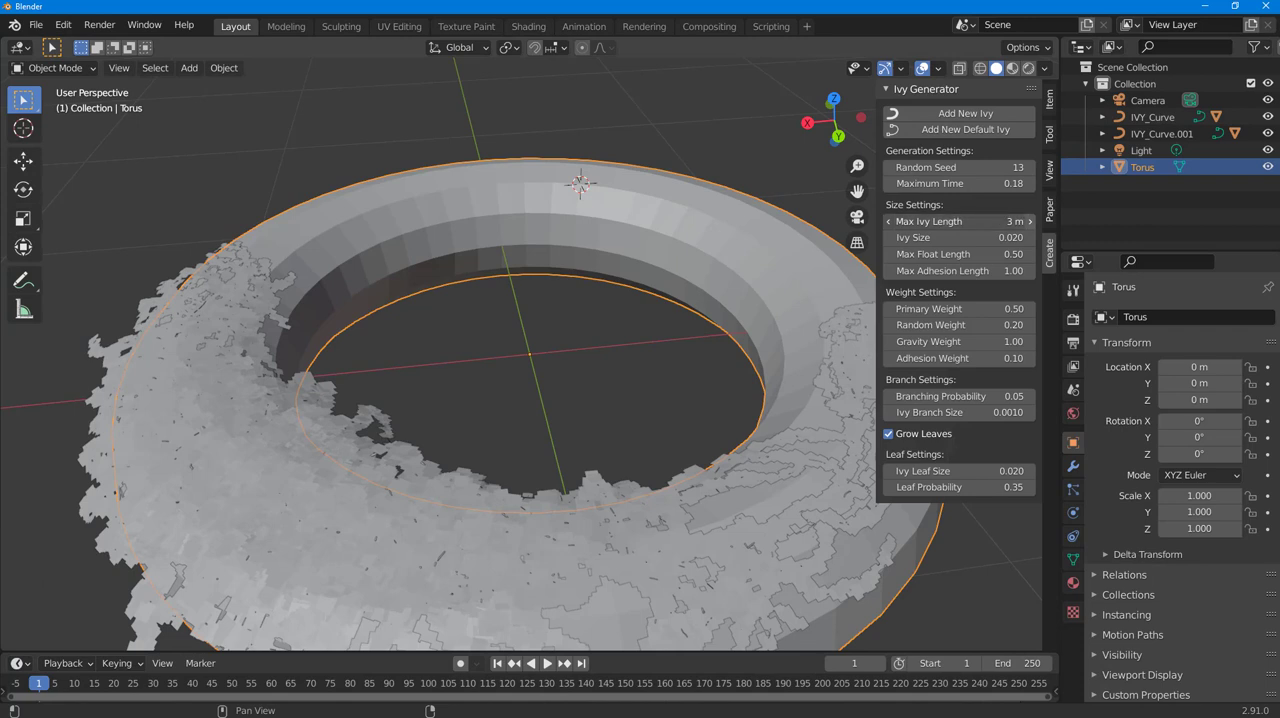
# Step: Generate a third ivy with ivy size 0.230, max float length 1.00 and max adhesion length 1.21
pyautogui.moveTo(1010, 238); pyautogui.dragTo(1030, 271)
pyautogui.click(962, 113)
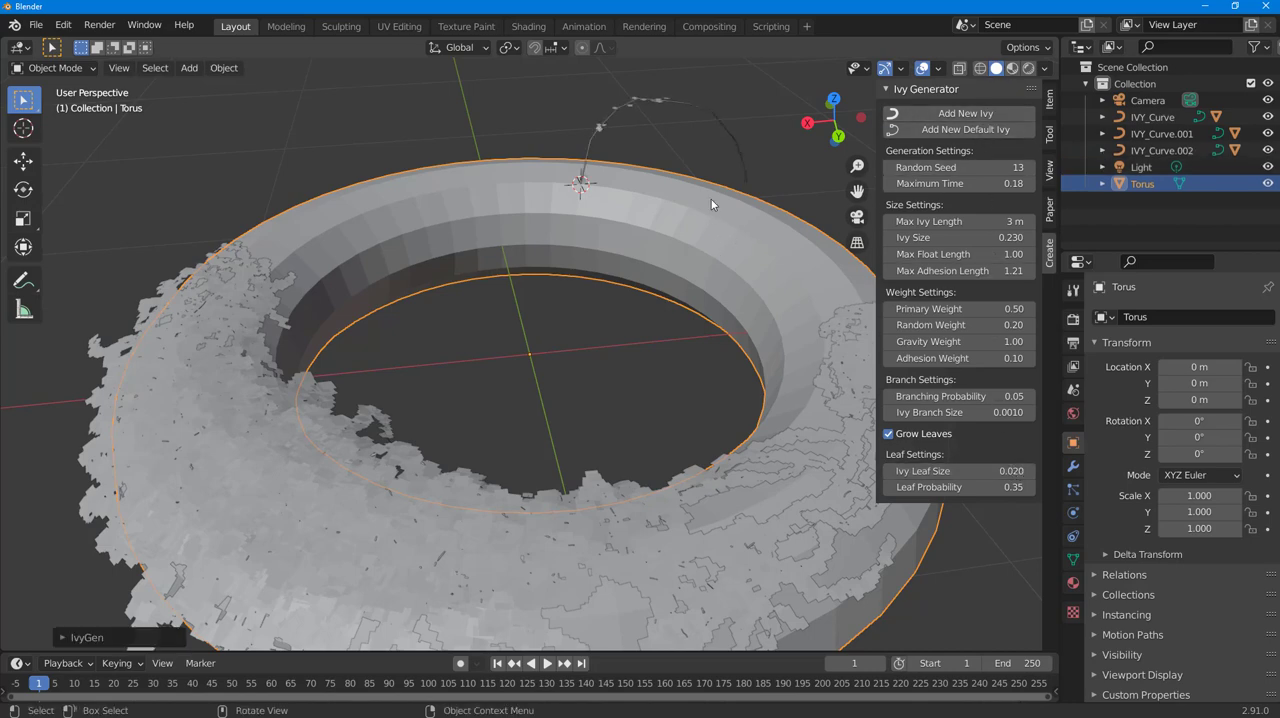
pyautogui.moveTo(711, 199); pyautogui.dragTo(440, 170, button='middle')
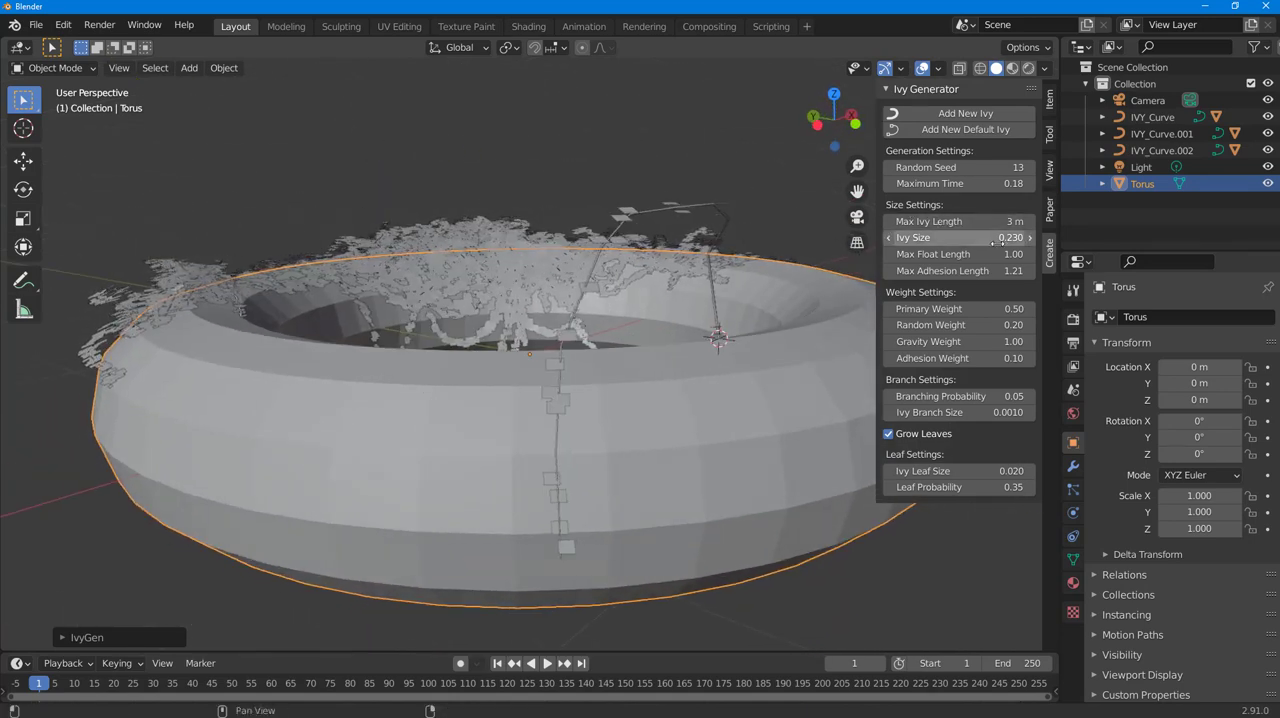
pyautogui.moveTo(961, 268); pyautogui.dragTo(725, 365, button='middle')
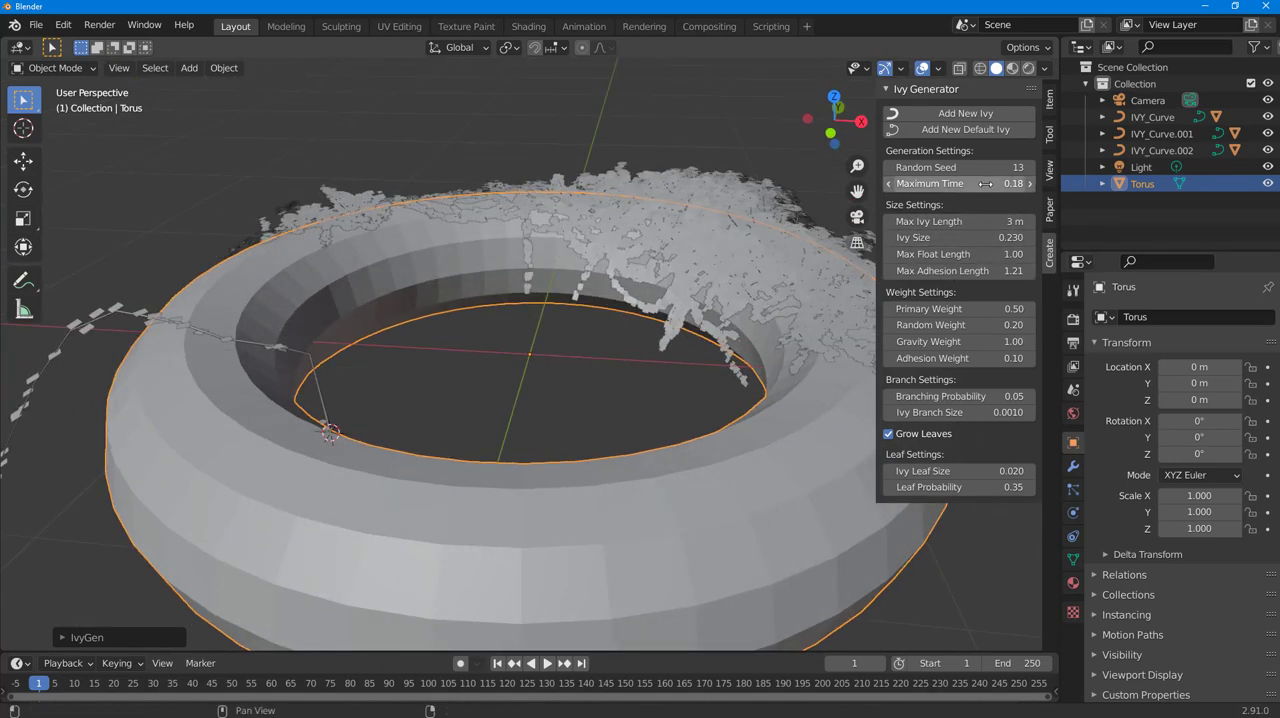
# Step: Set the ivy size to 0.02 and generate another ivy at the same cursor position
pyautogui.click(990, 237)
pyautogui.write('0.02')
pyautogui.press('Return')
pyautogui.click(1008, 116)
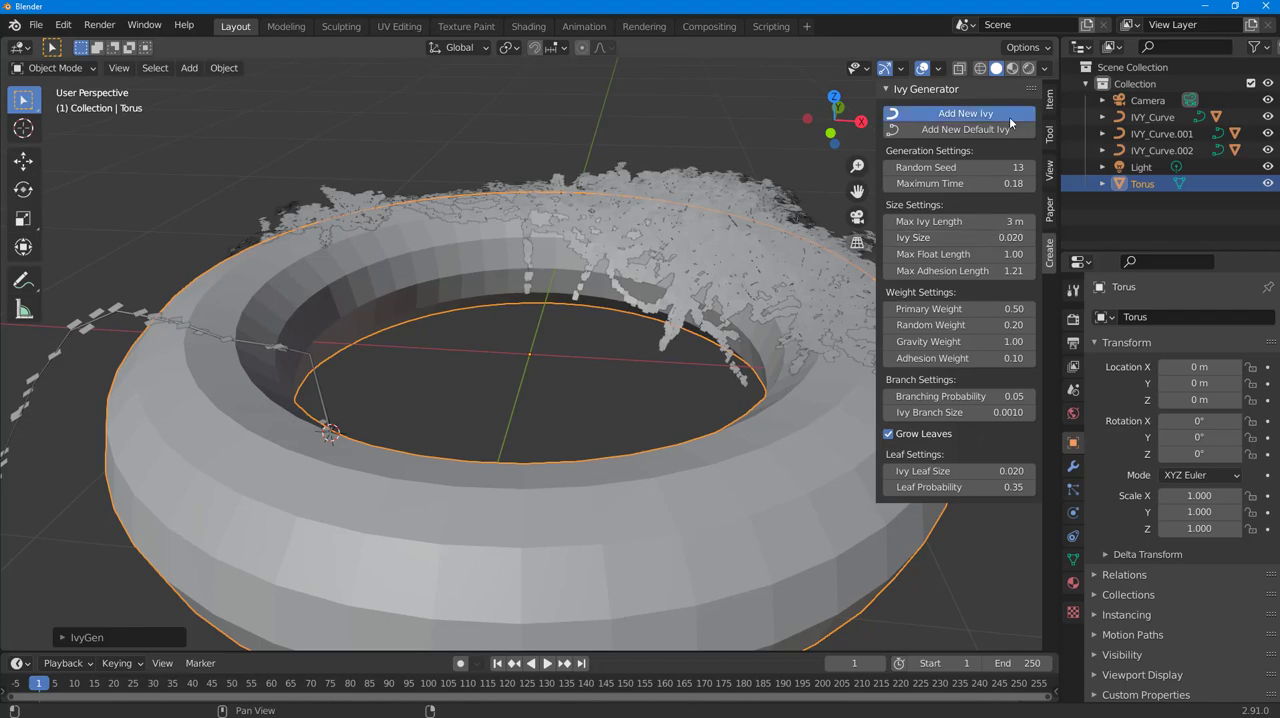
# Step: Switch the viewport to rendered shading and select the leaves of the newest ivy
pyautogui.moveTo(542, 368); pyautogui.dragTo(995, 80, button='middle')
pyautogui.scroll(-3, 778, 359)
pyautogui.moveTo(790, 278)
pyautogui.mouseDown(button='middle')
pyautogui.moveTo(696, 333)
pyautogui.moveTo(837, 305)
pyautogui.moveTo(670, 314)
pyautogui.moveTo(598, 177)
pyautogui.moveTo(795, 256)
pyautogui.mouseUp(button='middle')
pyautogui.scroll(4, 762, 299)
pyautogui.click(610, 188)
pyautogui.click(664, 212)
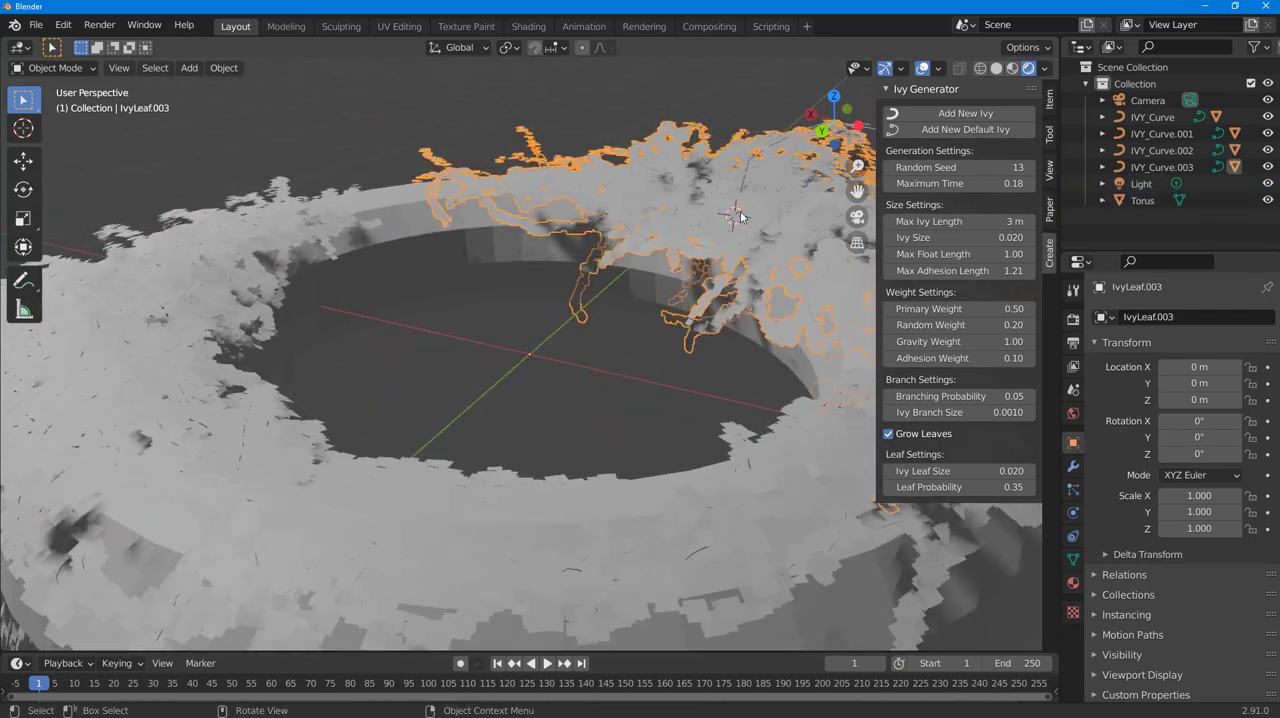
# Step: Deselect the newest ivy's leaves and set the render engine to Cycles to inspect the ivy-covered torus
pyautogui.moveTo(664, 212); pyautogui.dragTo(560, 290, button='middle')
pyautogui.click(543, 295)
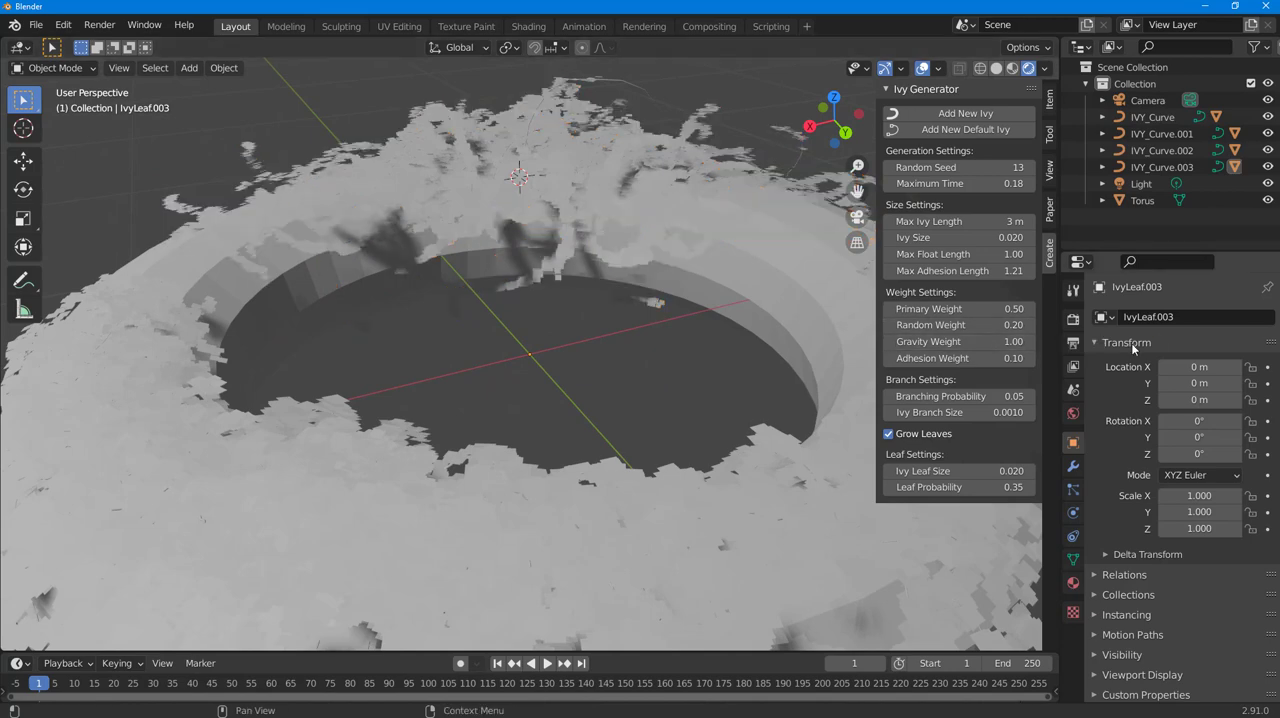
pyautogui.moveTo(745, 470); pyautogui.dragTo(700, 385, button='middle')
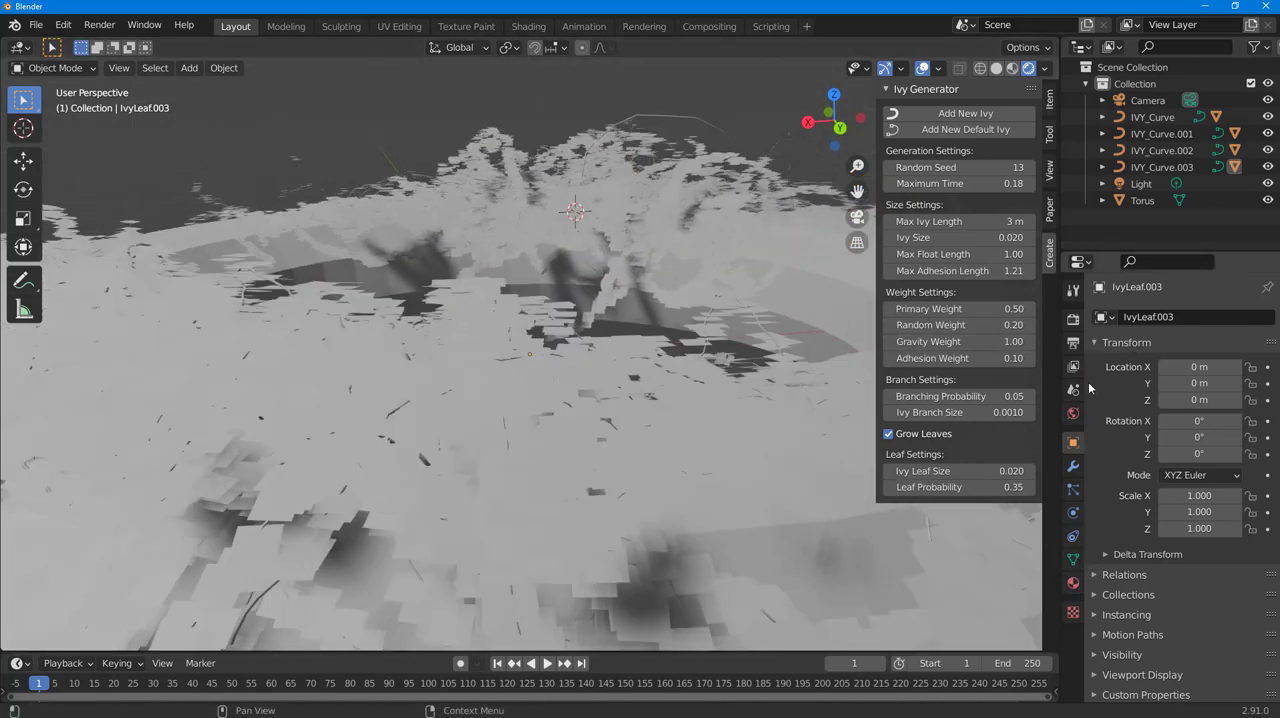
pyautogui.click(1074, 320)
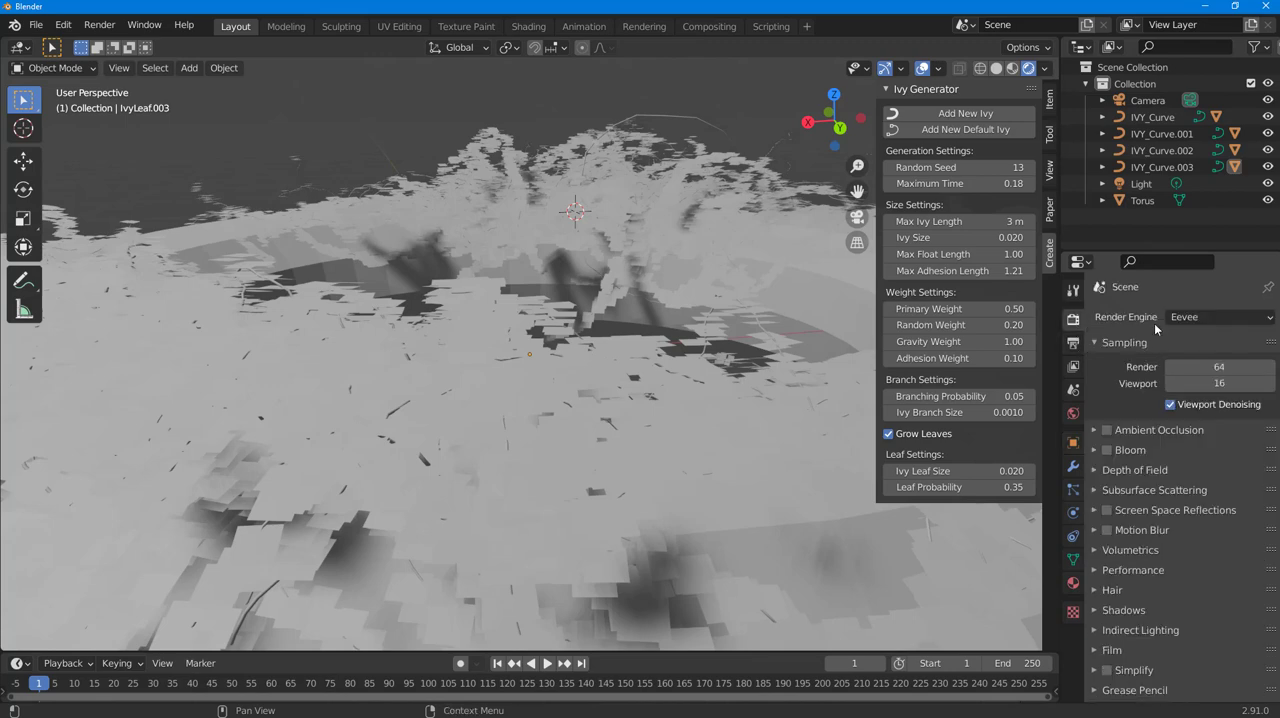
pyautogui.click(1195, 317)
pyautogui.click(1197, 372)
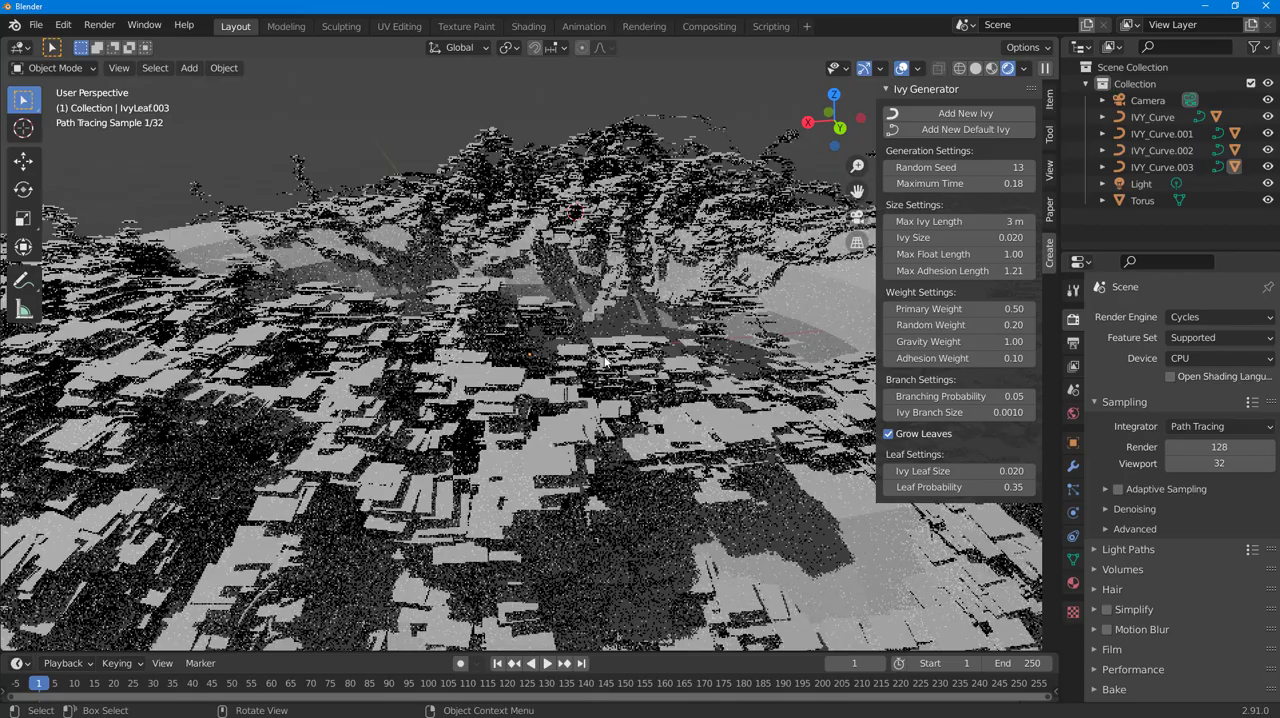
pyautogui.moveTo(604, 362)
pyautogui.mouseDown(button='middle')
pyautogui.moveTo(567, 396)
pyautogui.moveTo(347, 395)
pyautogui.moveTo(395, 344)
pyautogui.mouseUp(button='middle')
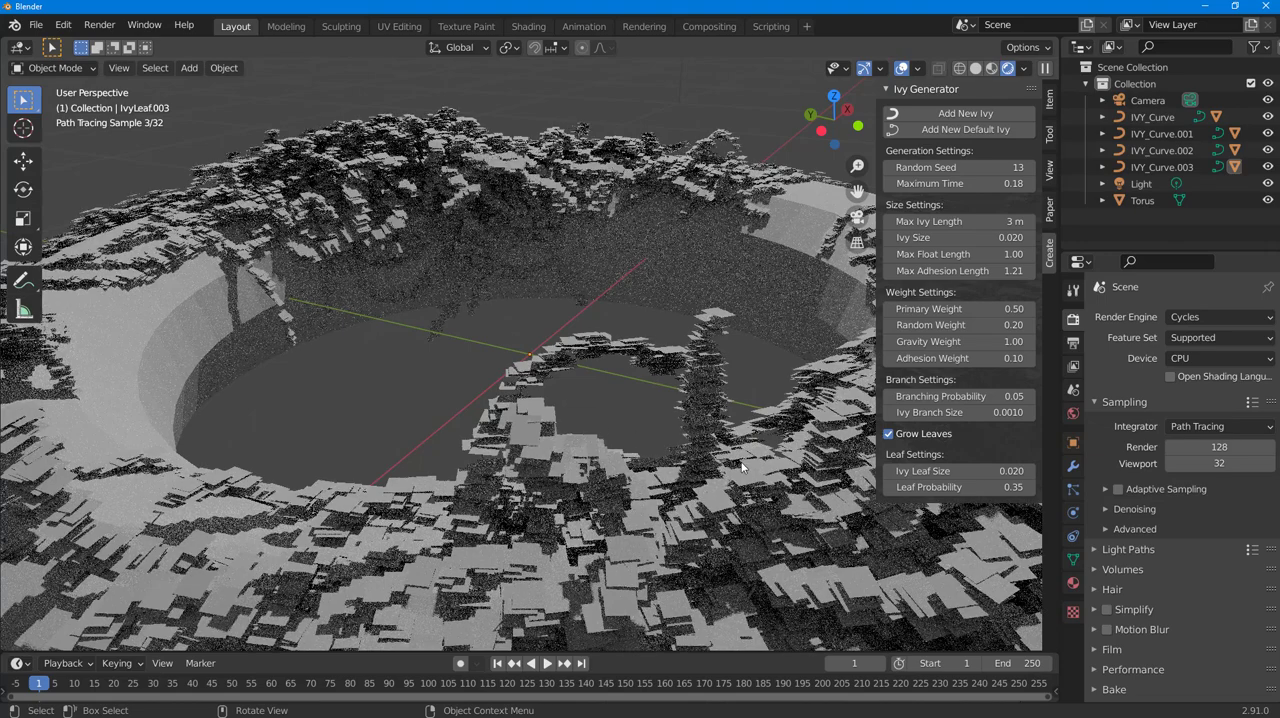
pyautogui.moveTo(573, 417)
pyautogui.mouseDown(button='middle')
pyautogui.moveTo(708, 471)
pyautogui.moveTo(698, 468)
pyautogui.mouseUp(button='middle')
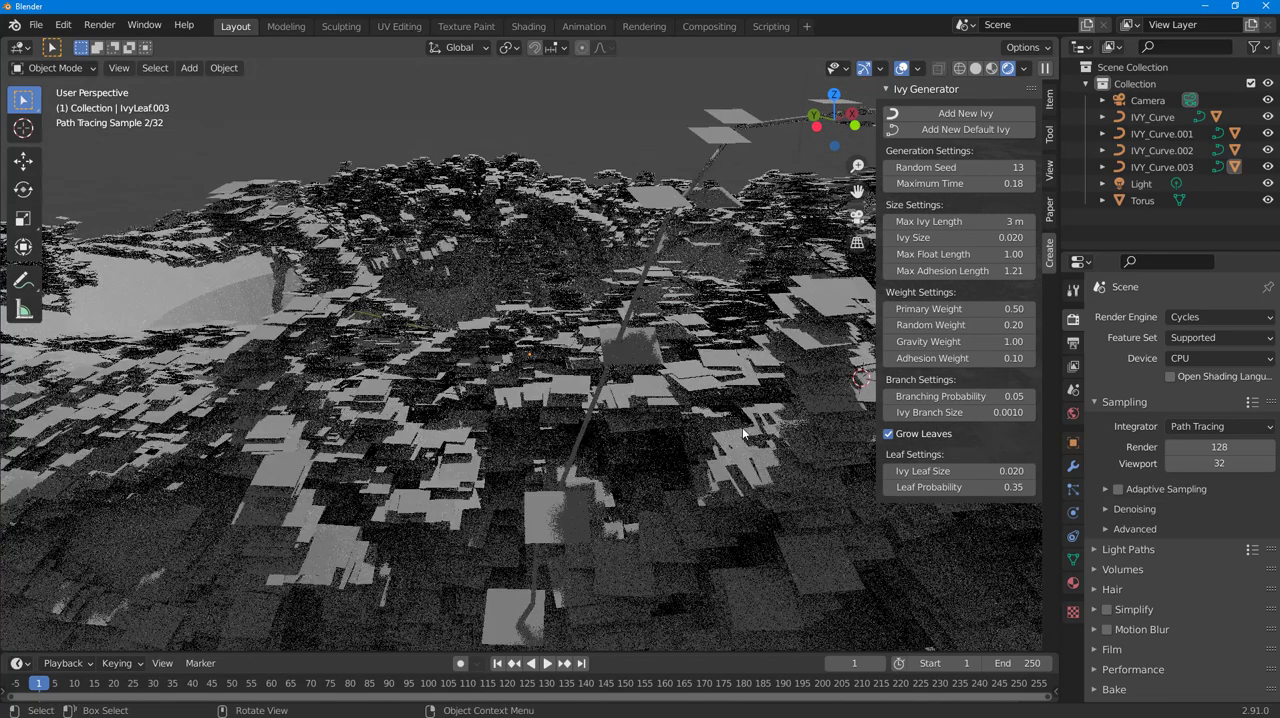
pyautogui.moveTo(746, 434); pyautogui.dragTo(656, 453, button='middle')
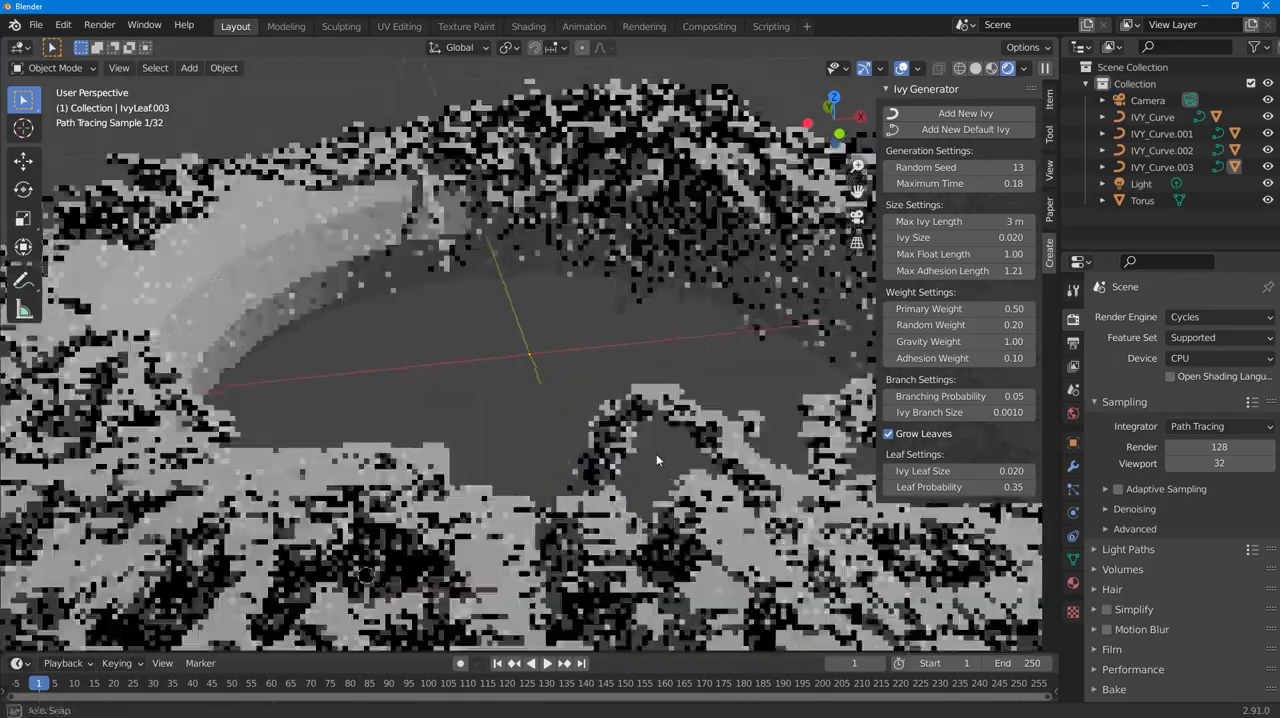